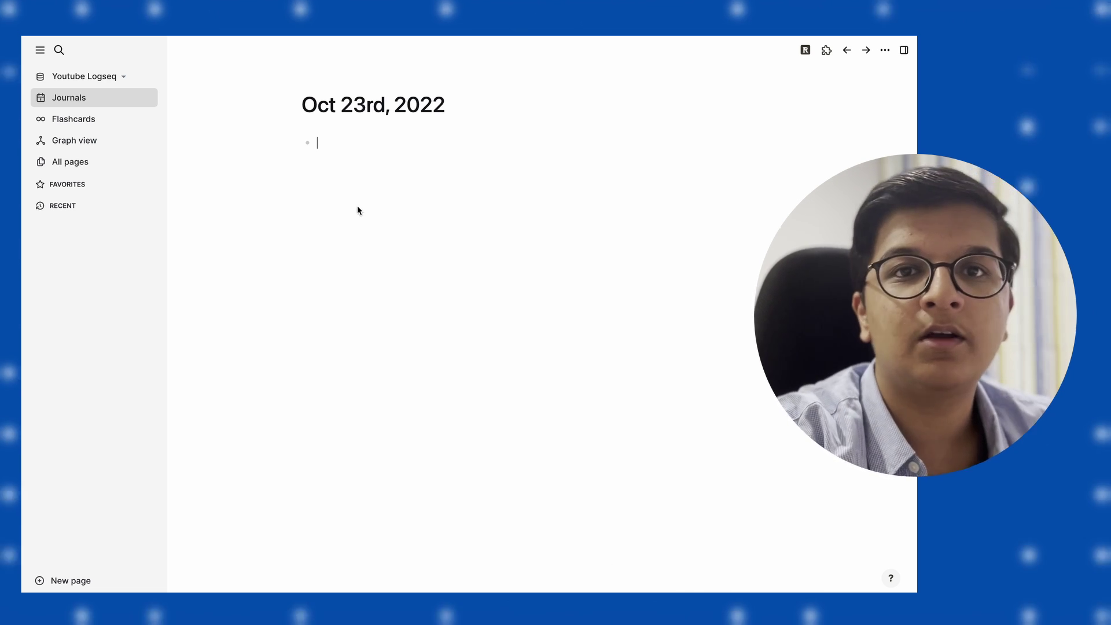
- Add a 'notion' bullet with a nested 'more information' child, then a new top-level bullet
{"action": "key", "text": "Return"}
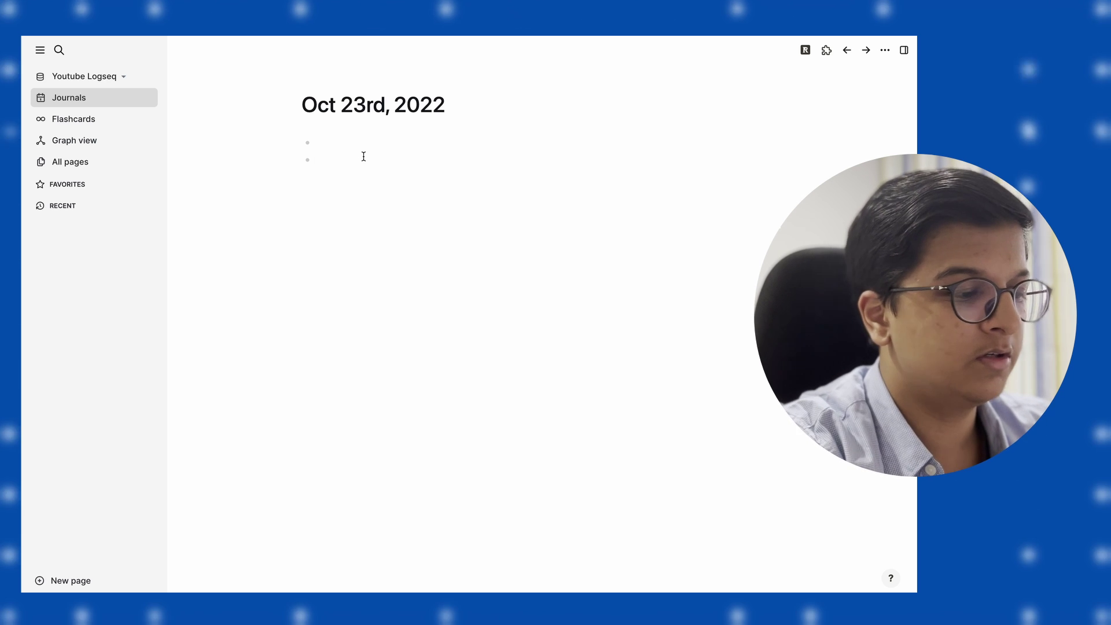
{"action": "key", "text": "BackSpace"}
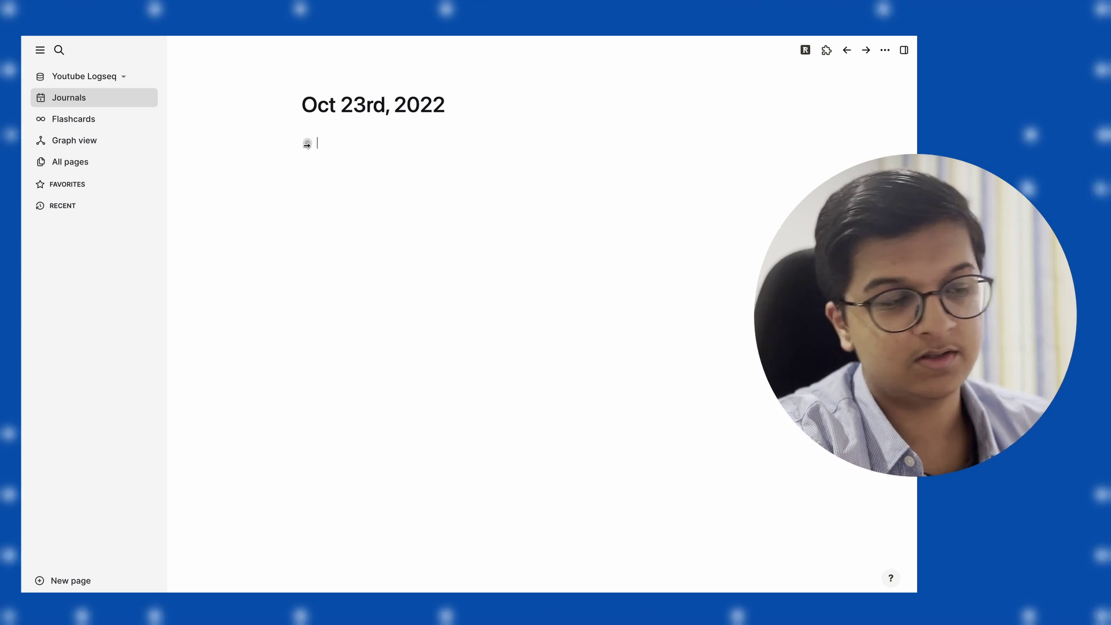
{"action": "type", "text": "notion"}
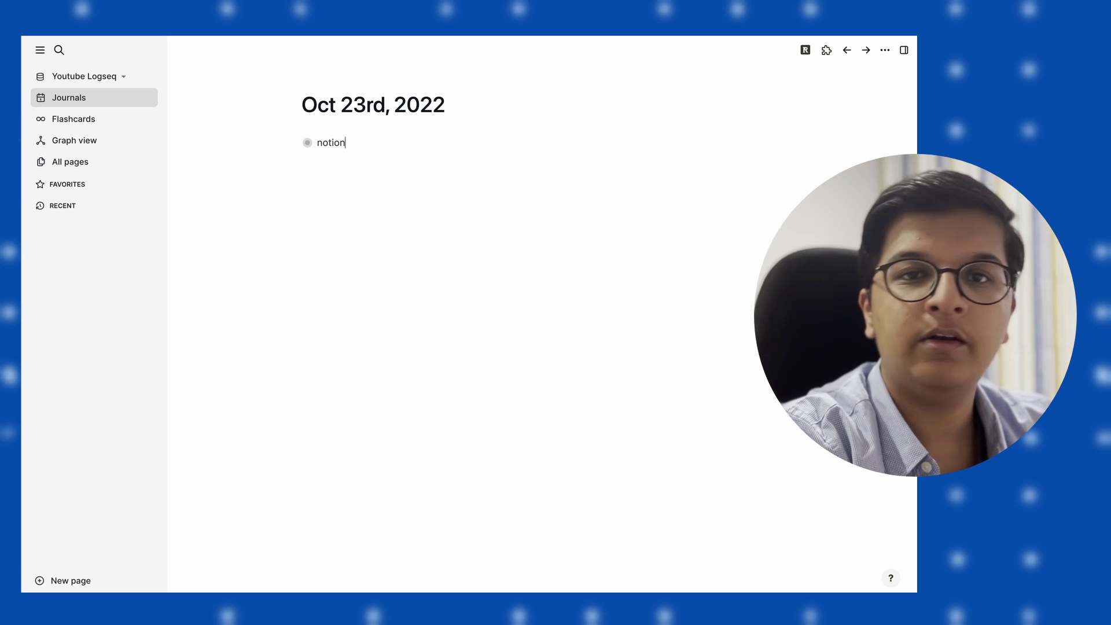
{"action": "key", "text": "Return"}
{"action": "key", "text": "Tab"}
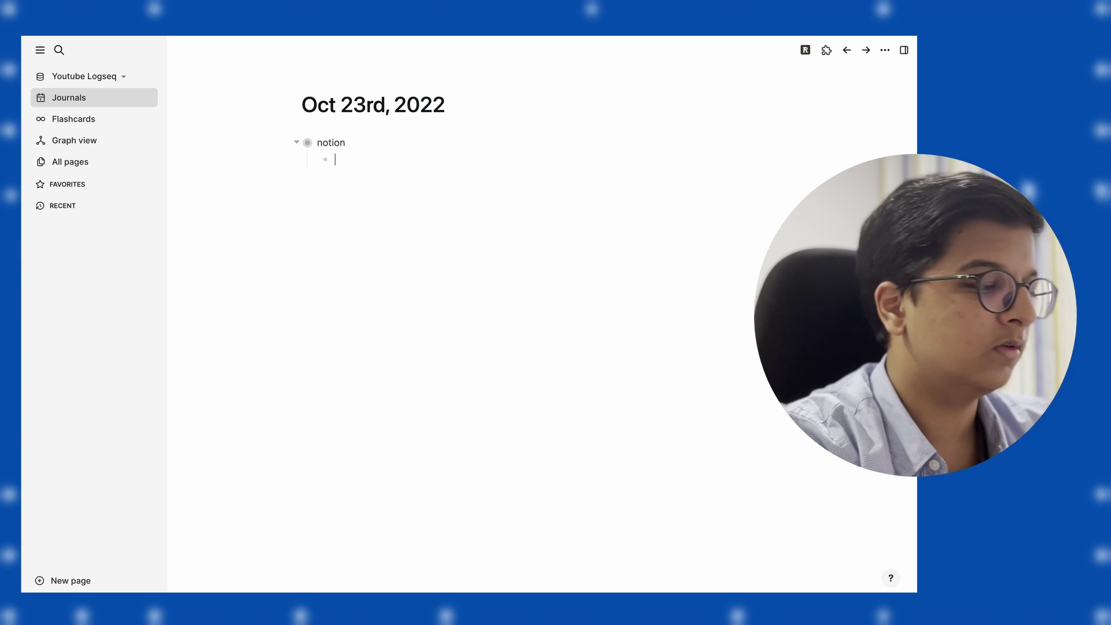
{"action": "type", "text": "more information"}
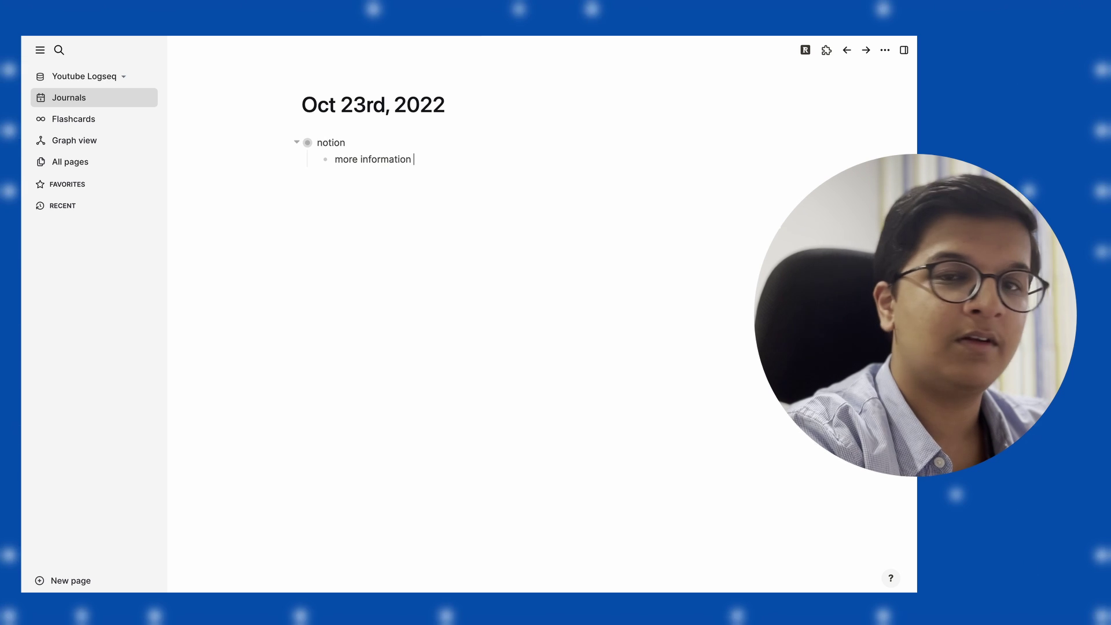
{"action": "key", "text": "Return"}
{"action": "key", "text": "shift+Tab"}
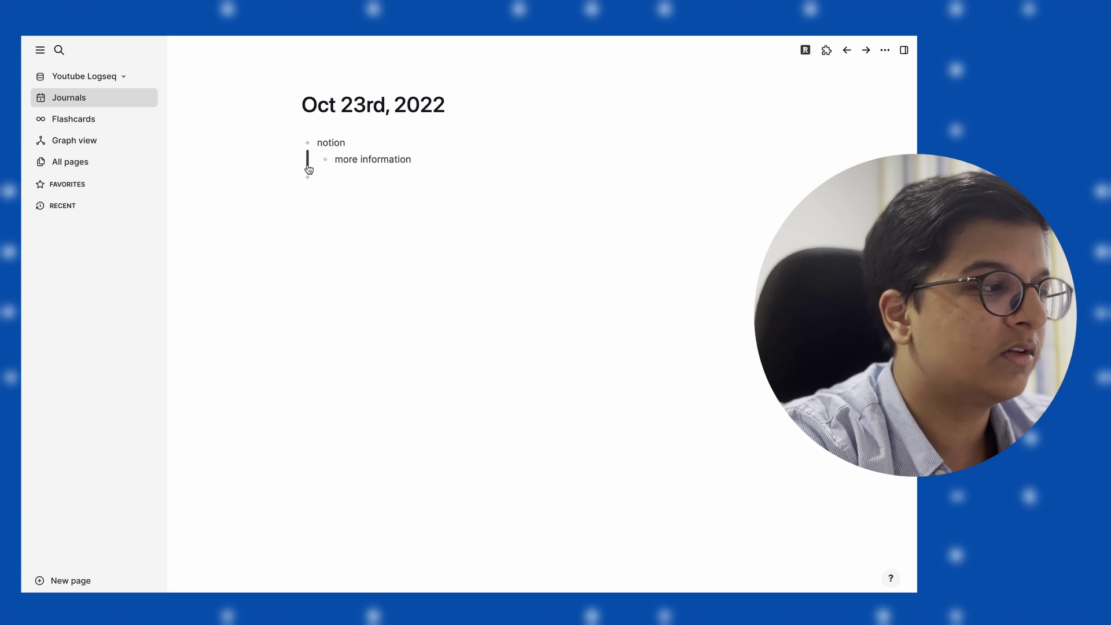
- Collapse the notion block so 'more information' is hidden
{"action": "left_click", "coordinate": [296, 142]}
{"action": "left_click", "coordinate": [297, 143]}
{"action": "left_click", "coordinate": [297, 143]}
{"action": "left_click", "coordinate": [297, 143]}
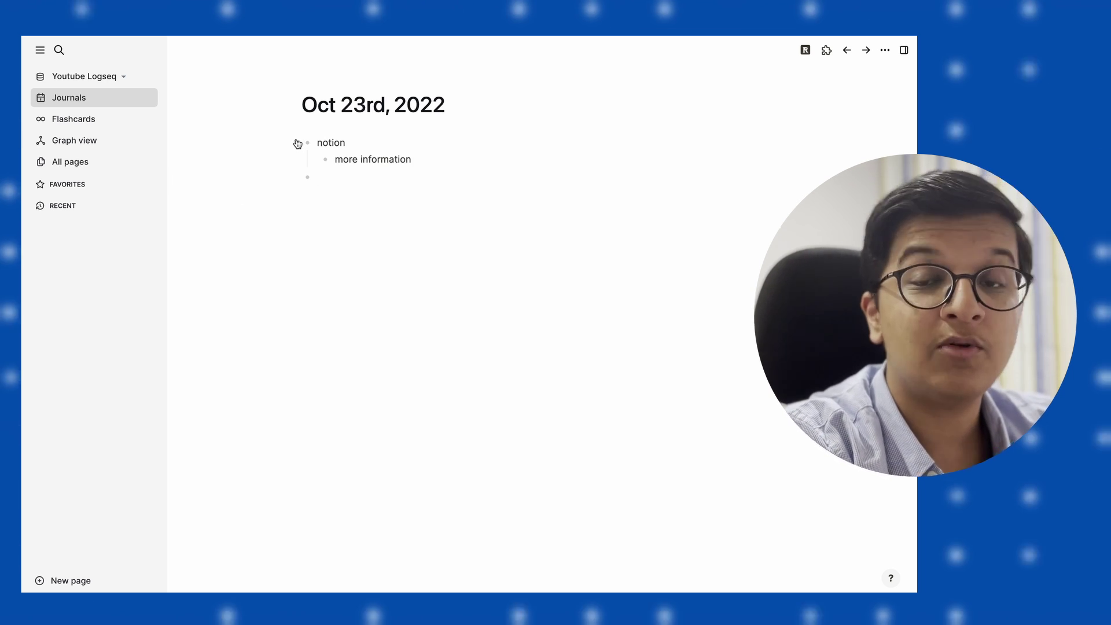
{"action": "left_click", "coordinate": [296, 143]}
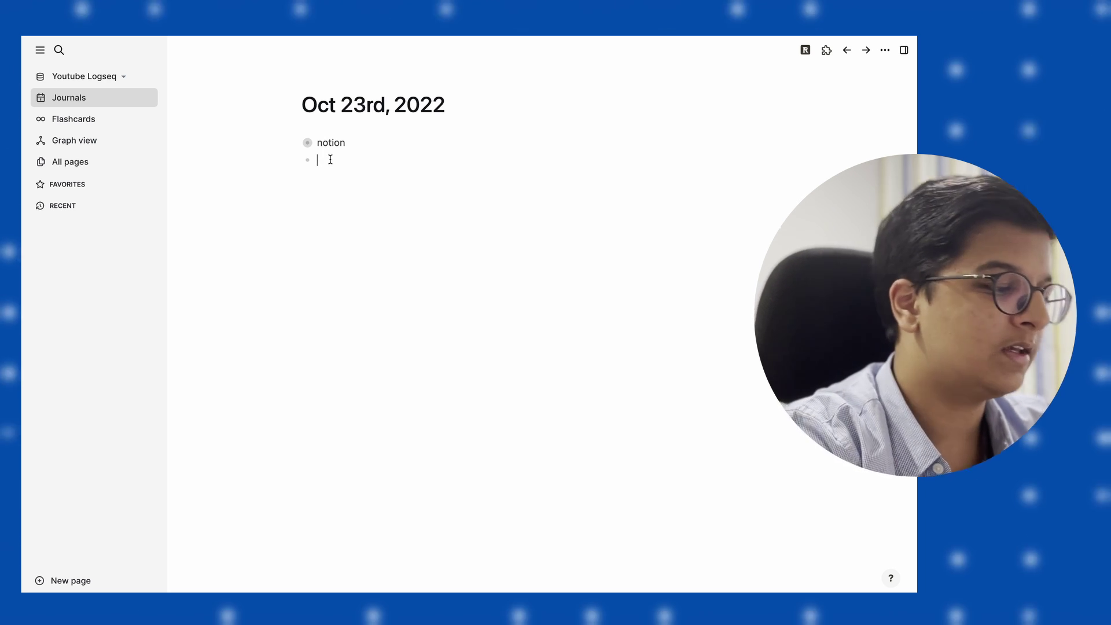
- Add a [[youtube]] page-link bullet followed by a #youtube tag bullet
{"action": "type", "text": "[["}
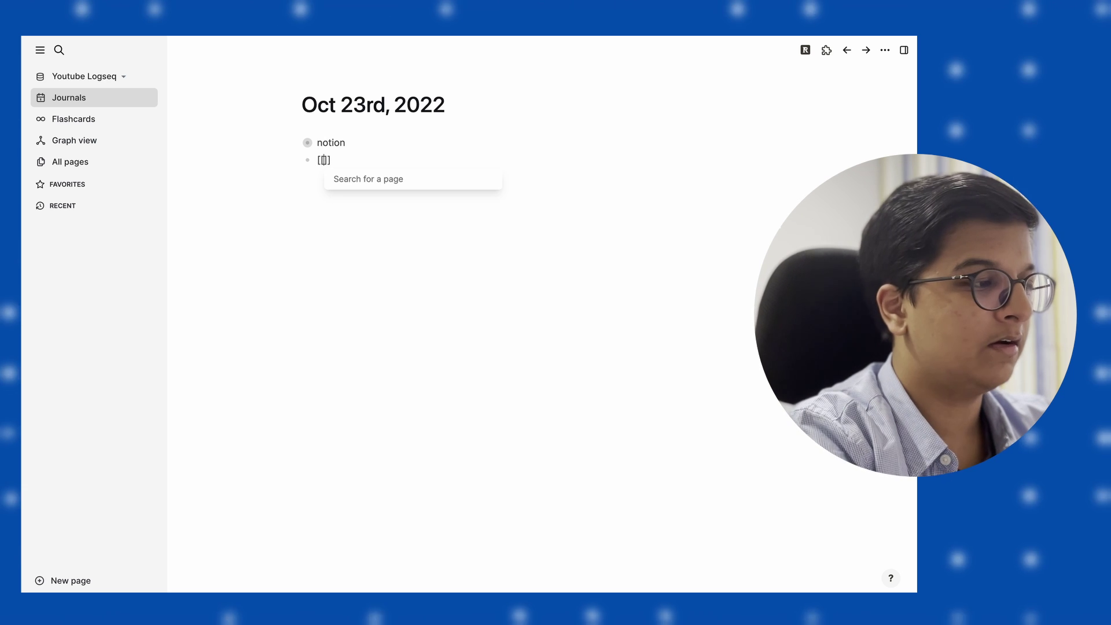
{"action": "type", "text": "youtube"}
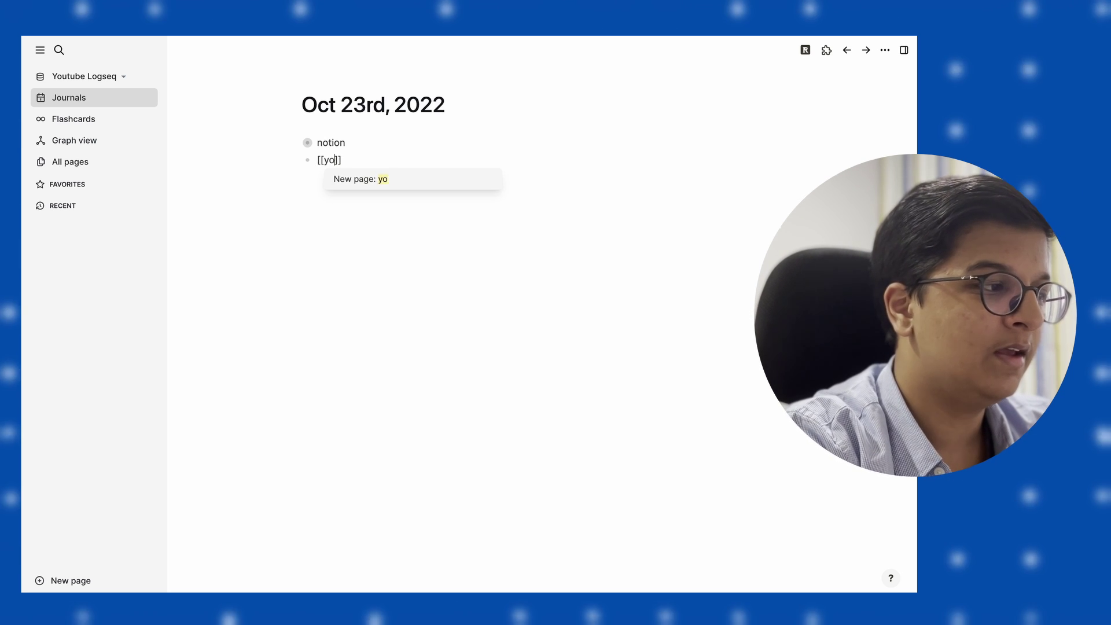
{"action": "key", "text": "Return"}
{"action": "key", "text": "Return"}
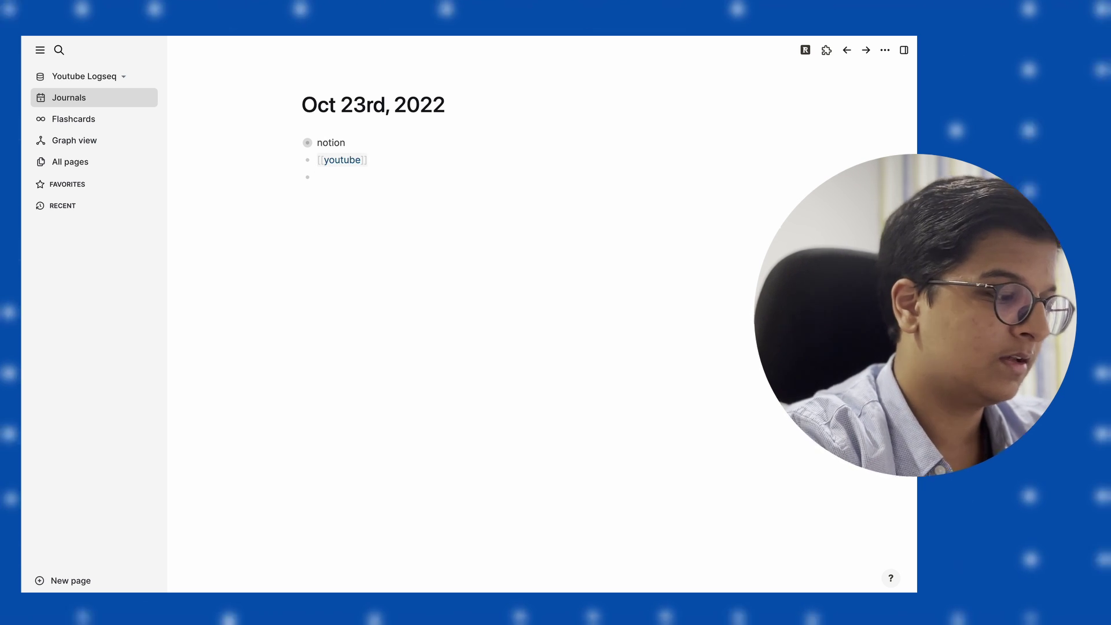
{"action": "type", "text": "#youtube"}
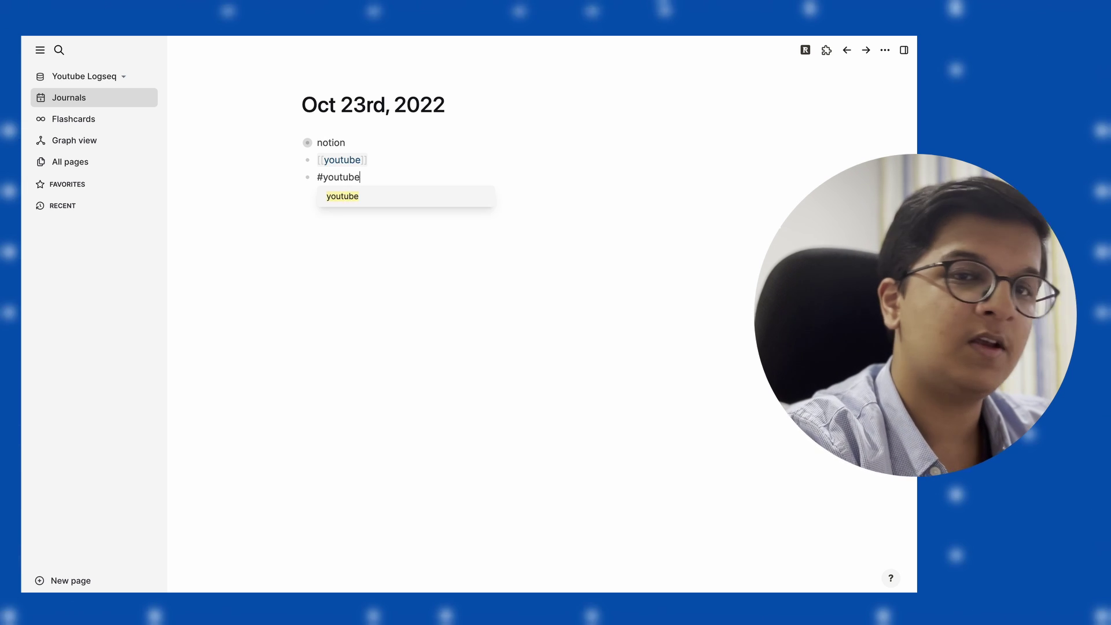
{"action": "key", "text": "Return"}
{"action": "key", "text": "Return"}
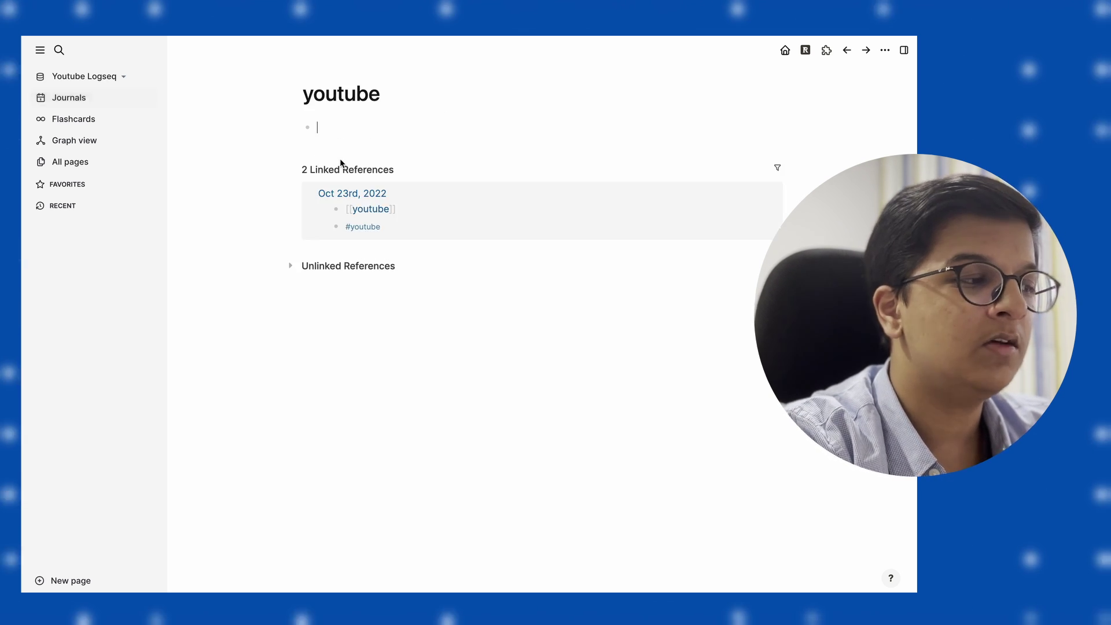
- Open the youtube page, then view the graph linking it to the Oct 23rd, 2022 journal
{"action": "left_click", "coordinate": [341, 161]}
{"action": "left_click", "coordinate": [405, 129]}
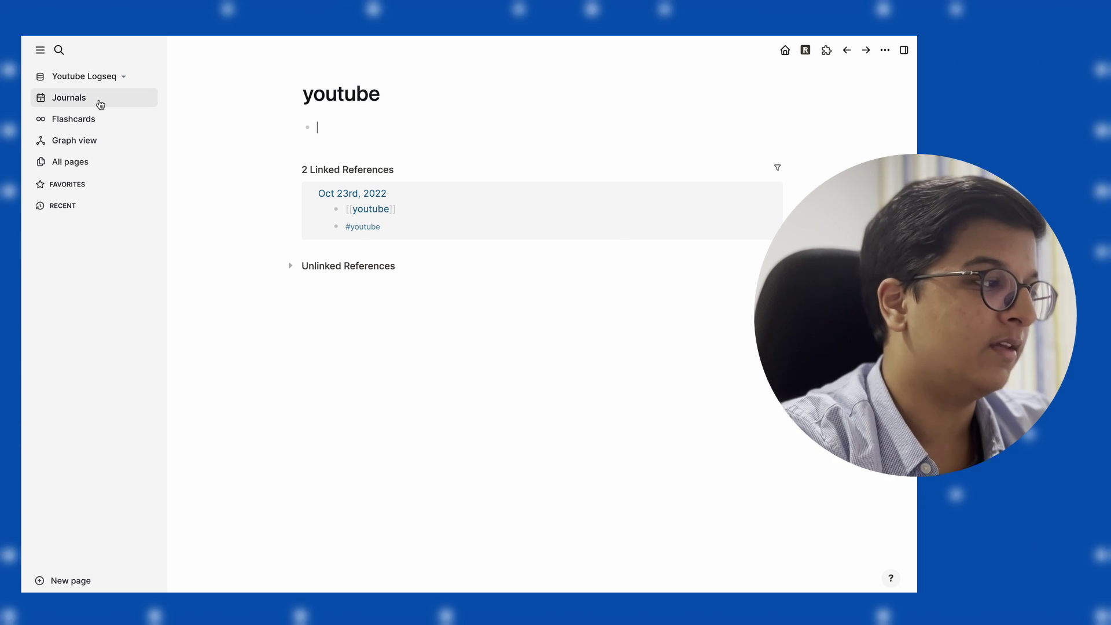
{"action": "left_click", "coordinate": [89, 141]}
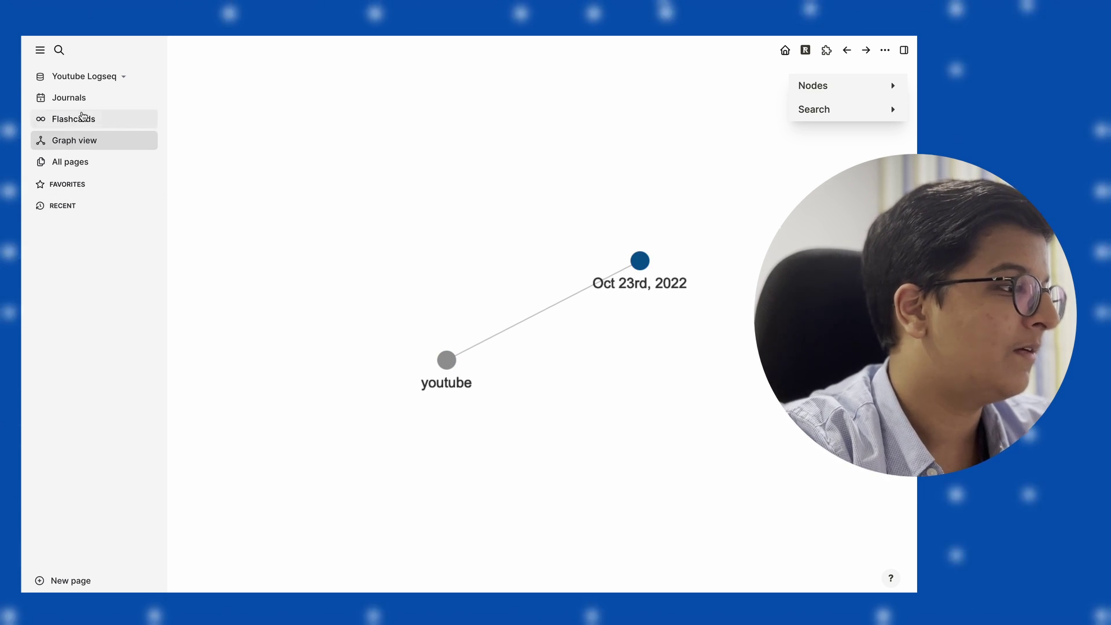
- From All pages, add a [[new]] page link on the youtube page
{"action": "left_click", "coordinate": [64, 163]}
{"action": "left_click", "coordinate": [234, 209]}
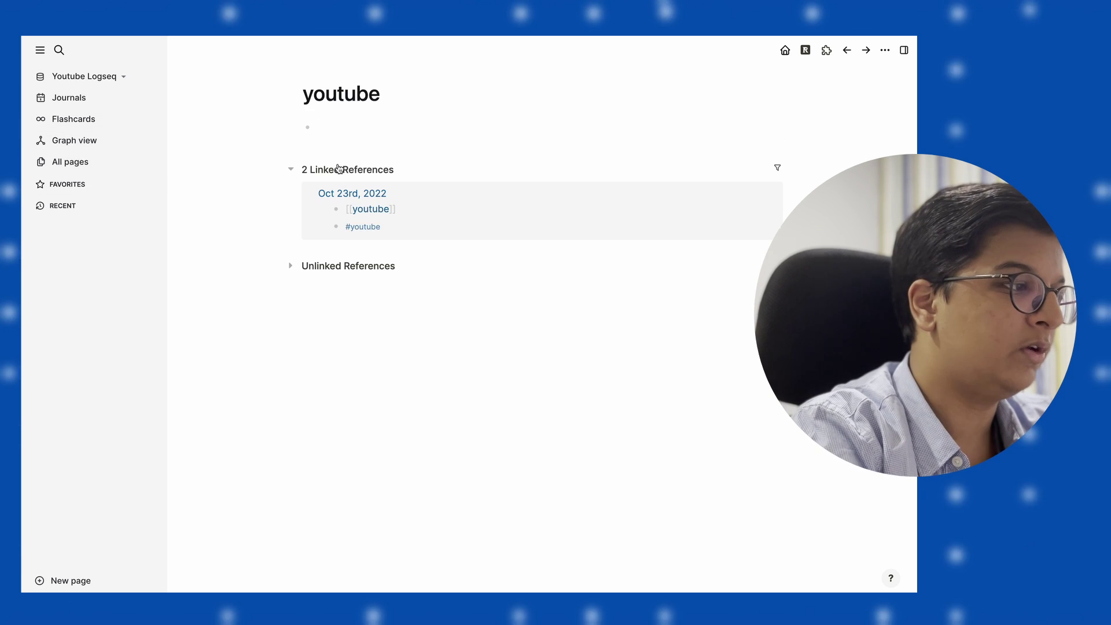
{"action": "type", "text": "[[new"}
{"action": "key", "text": "Escape"}
{"action": "key", "text": "Escape"}
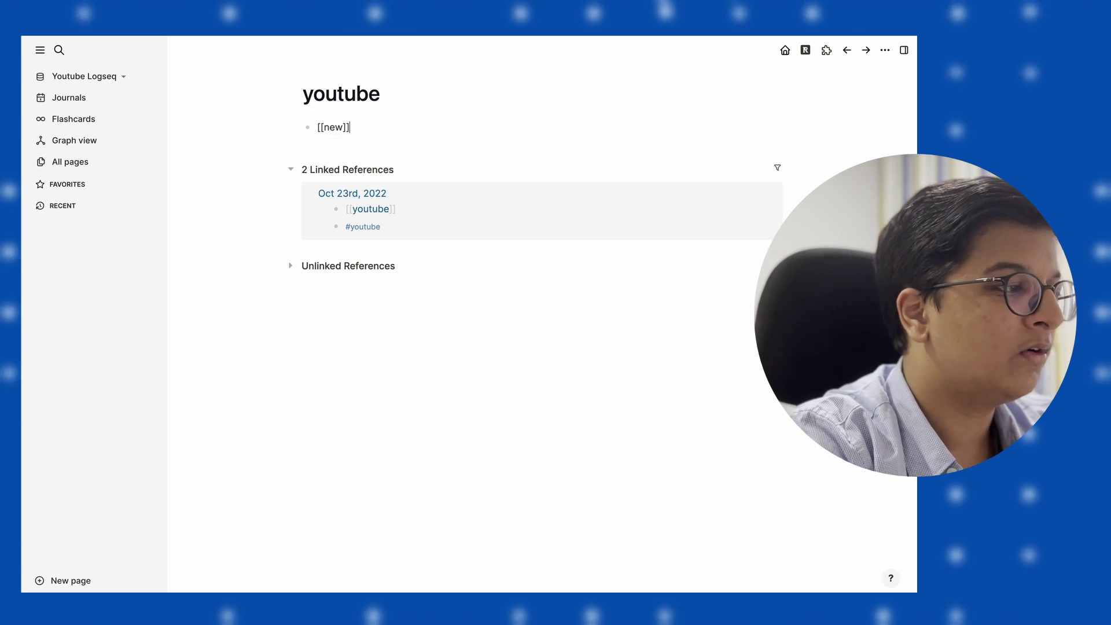
- Open the new page, check it in the graph, and return to the Oct 23rd, 2022 journal
{"action": "left_click", "coordinate": [340, 134]}
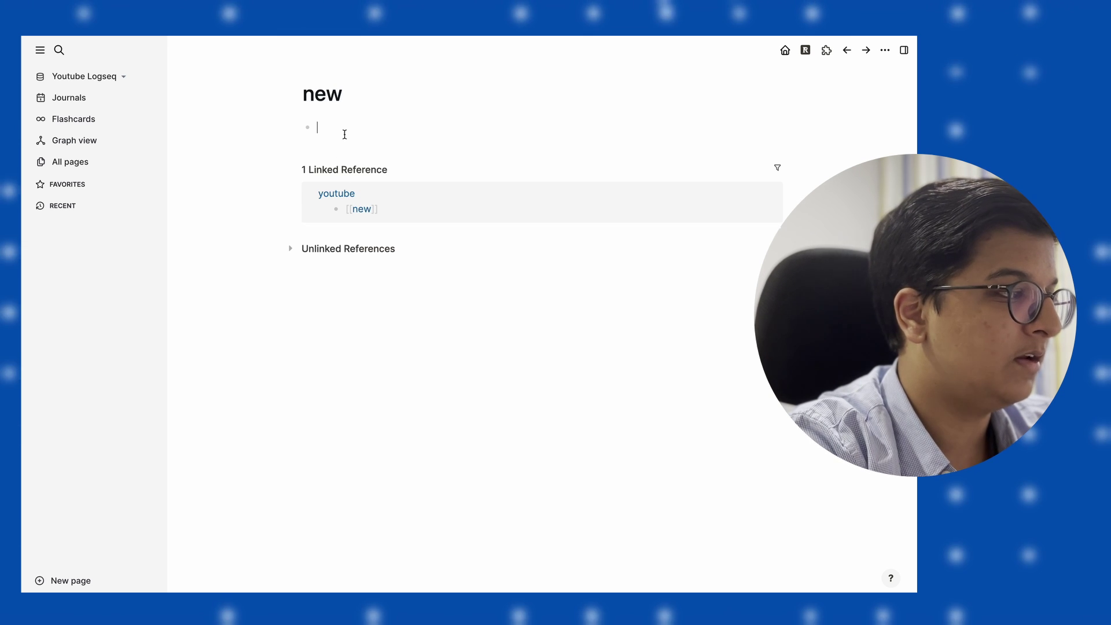
{"action": "left_click", "coordinate": [77, 148]}
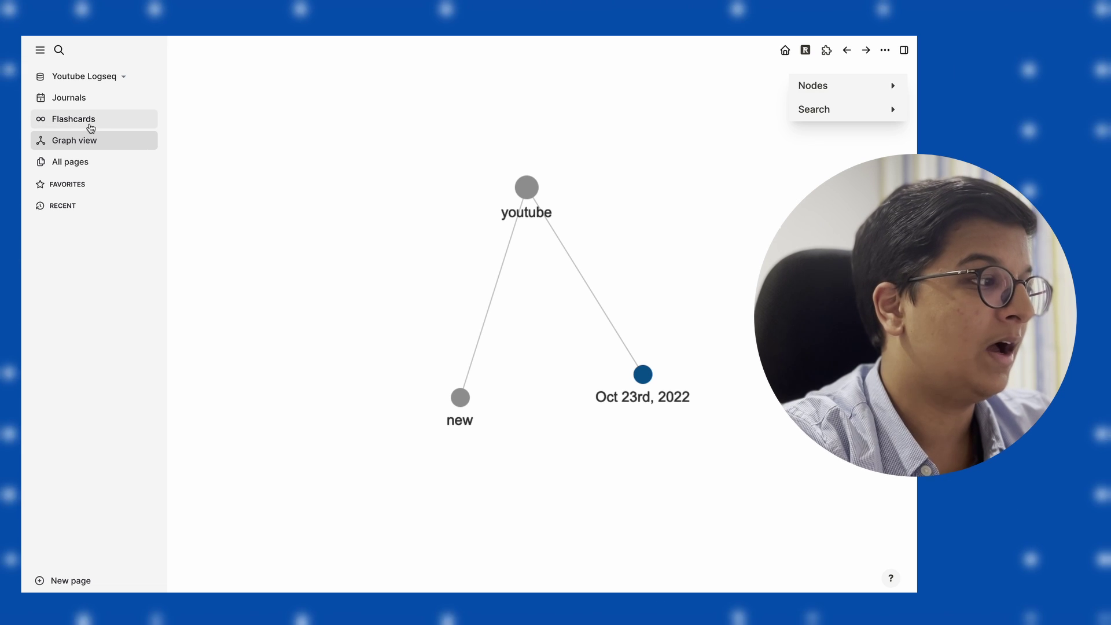
{"action": "left_click", "coordinate": [91, 101]}
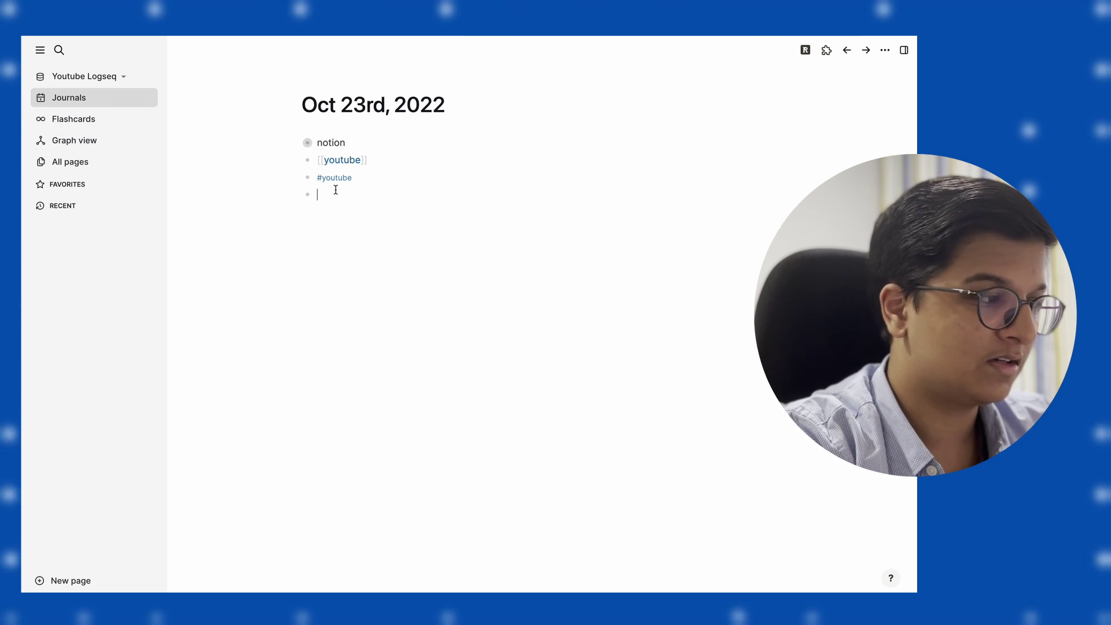
- Add heading blocks '# header1', '## header 2' and '### header 3'
{"action": "type", "text": "#"}
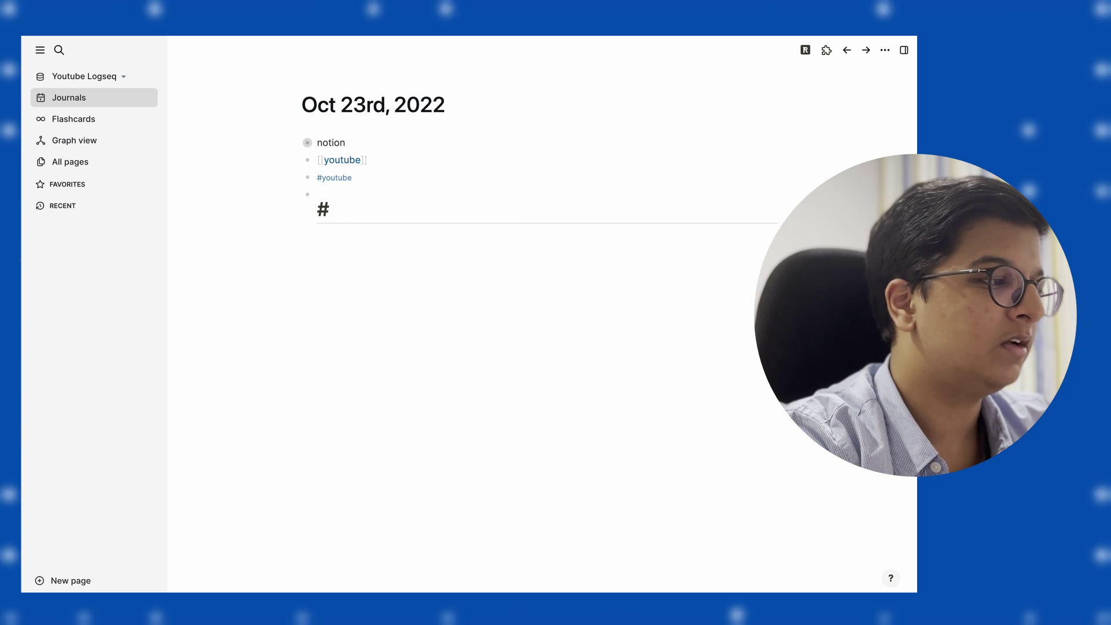
{"action": "type", "text": " header1"}
{"action": "key", "text": "Return"}
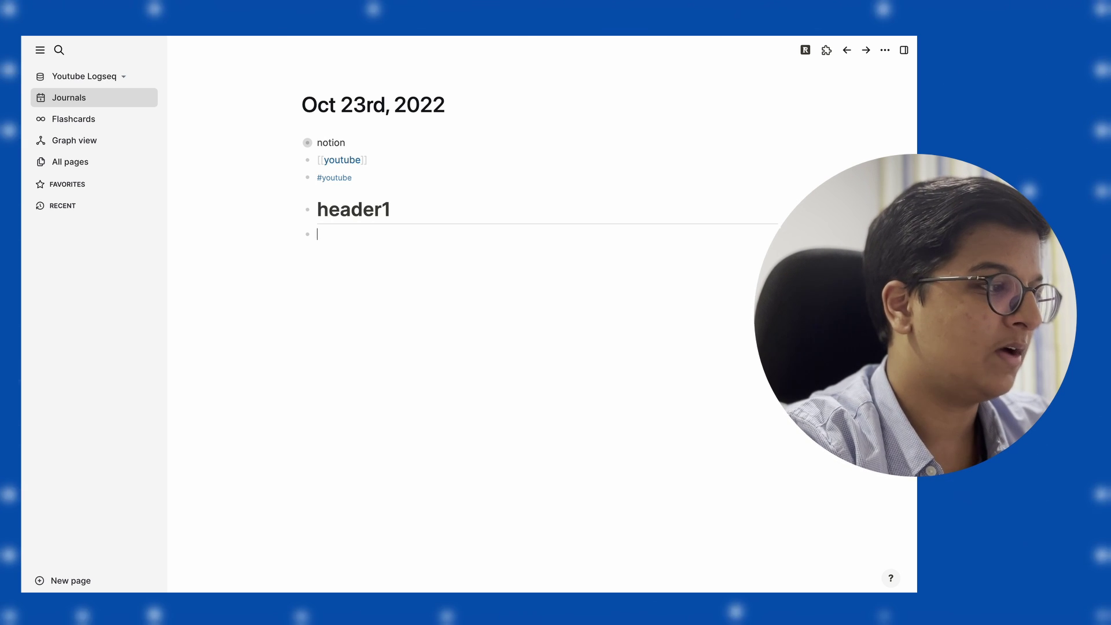
{"action": "type", "text": "## he"}
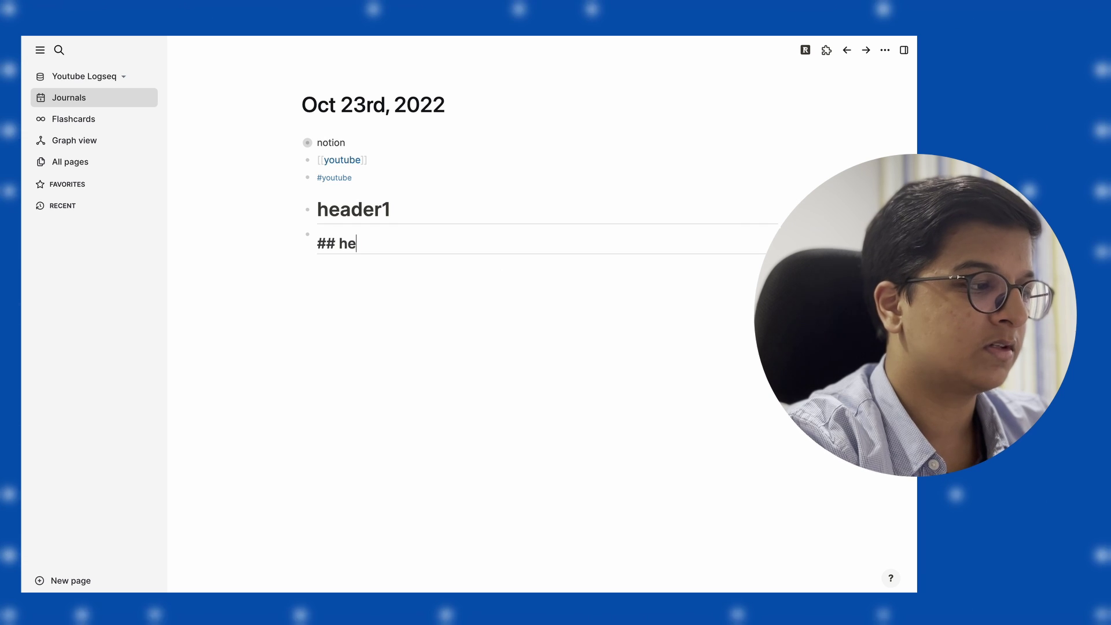
{"action": "type", "text": "ader 2"}
{"action": "key", "text": "Return"}
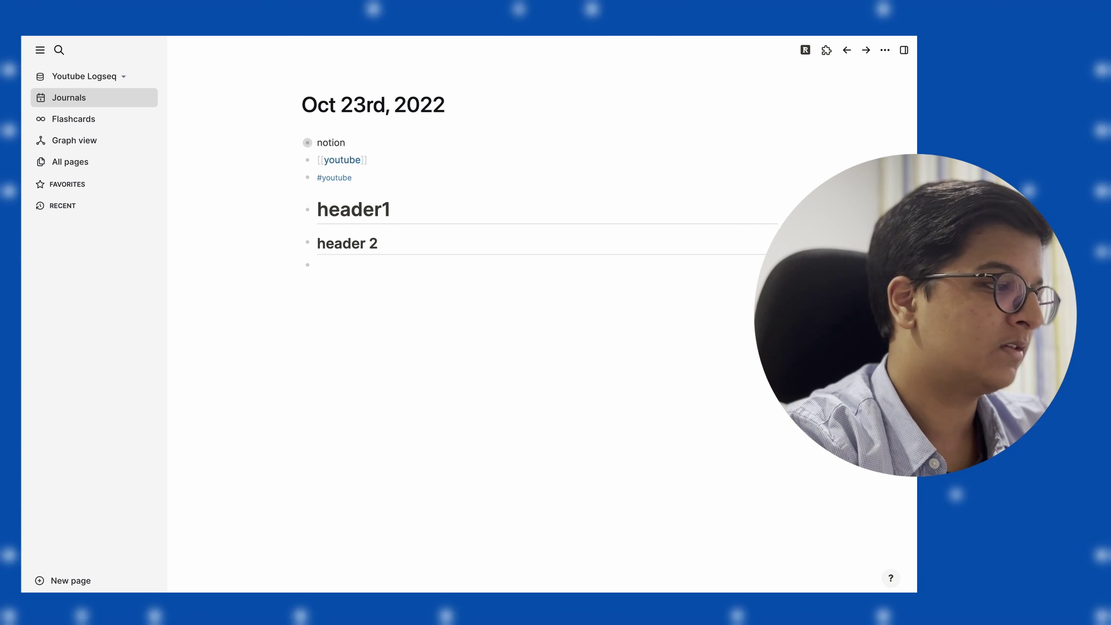
{"action": "type", "text": "### head"}
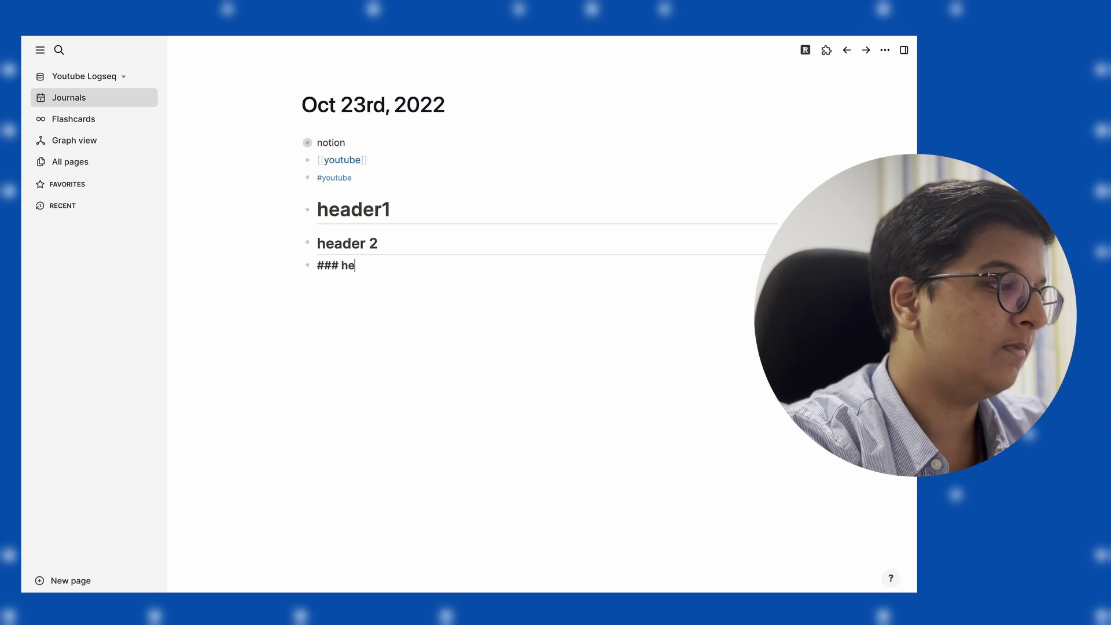
{"action": "key", "text": "BackSpace"}
{"action": "key", "text": "BackSpace"}
{"action": "key", "text": "BackSpace"}
{"action": "key", "text": "BackSpace"}
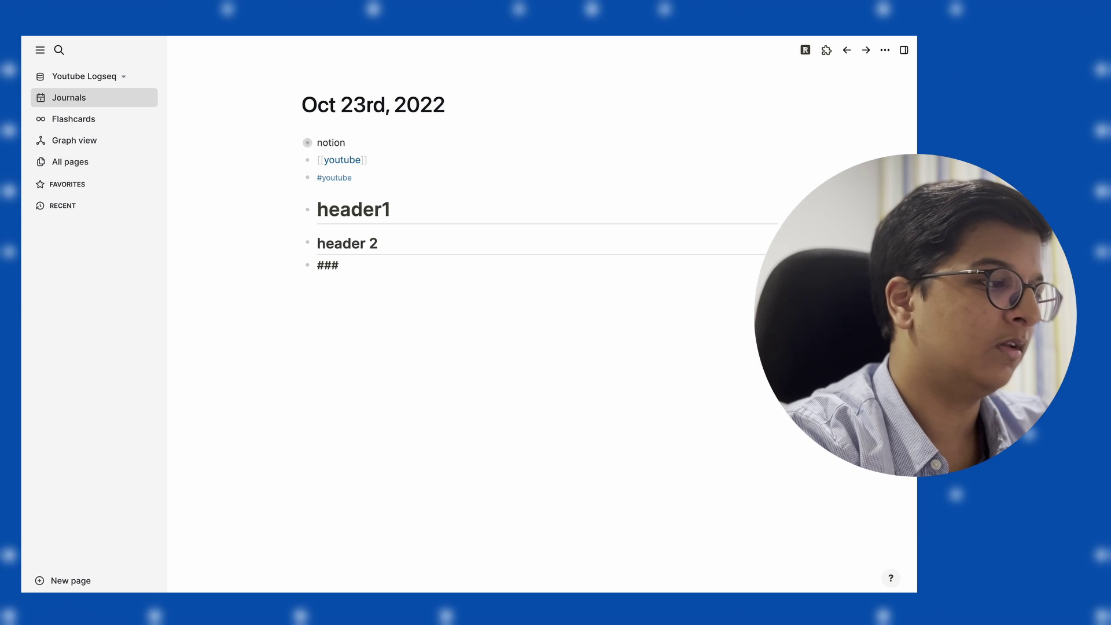
{"action": "type", "text": "header 3"}
{"action": "key", "text": "Return"}
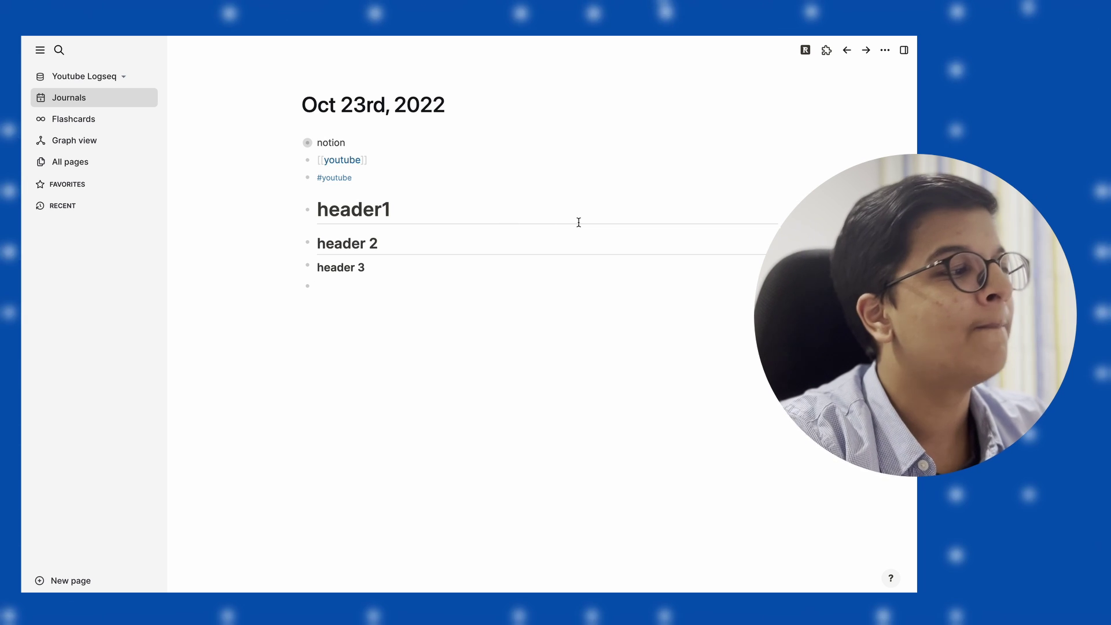
- Zoom into header1, return to the journal, and type / in the empty block below header 3
{"action": "left_click", "coordinate": [307, 210]}
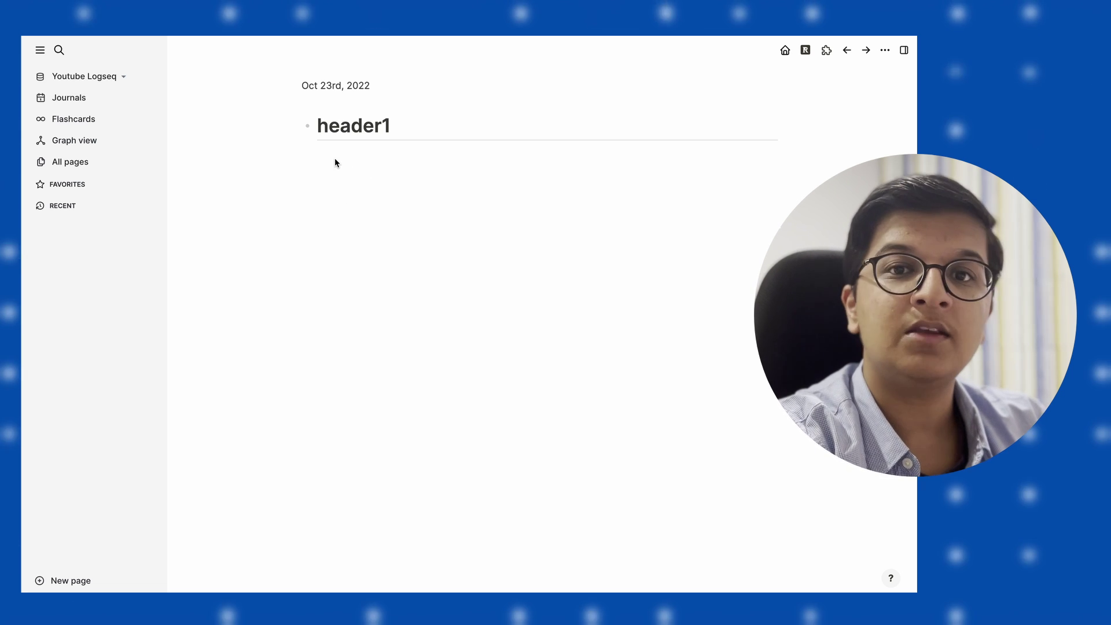
{"action": "left_click", "coordinate": [348, 145]}
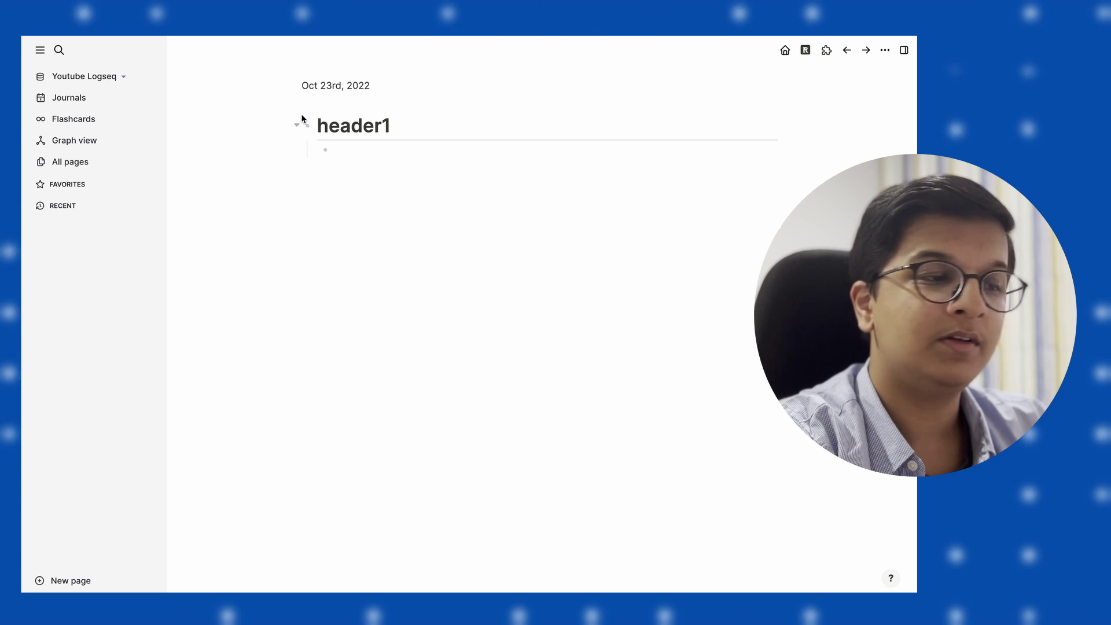
{"action": "left_click", "coordinate": [344, 88]}
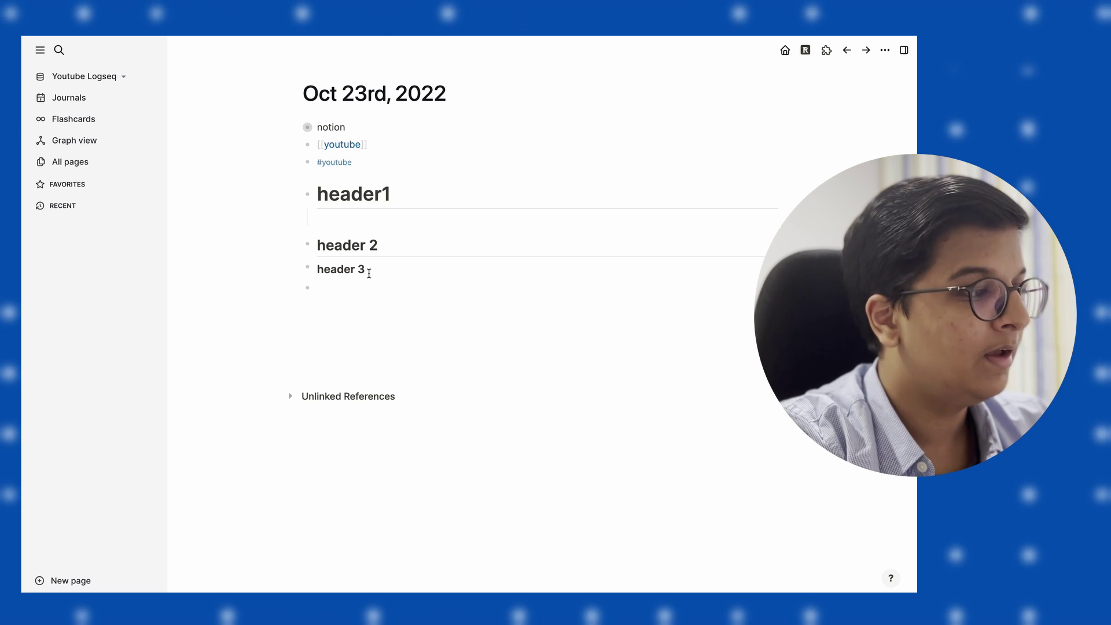
{"action": "left_click", "coordinate": [339, 286]}
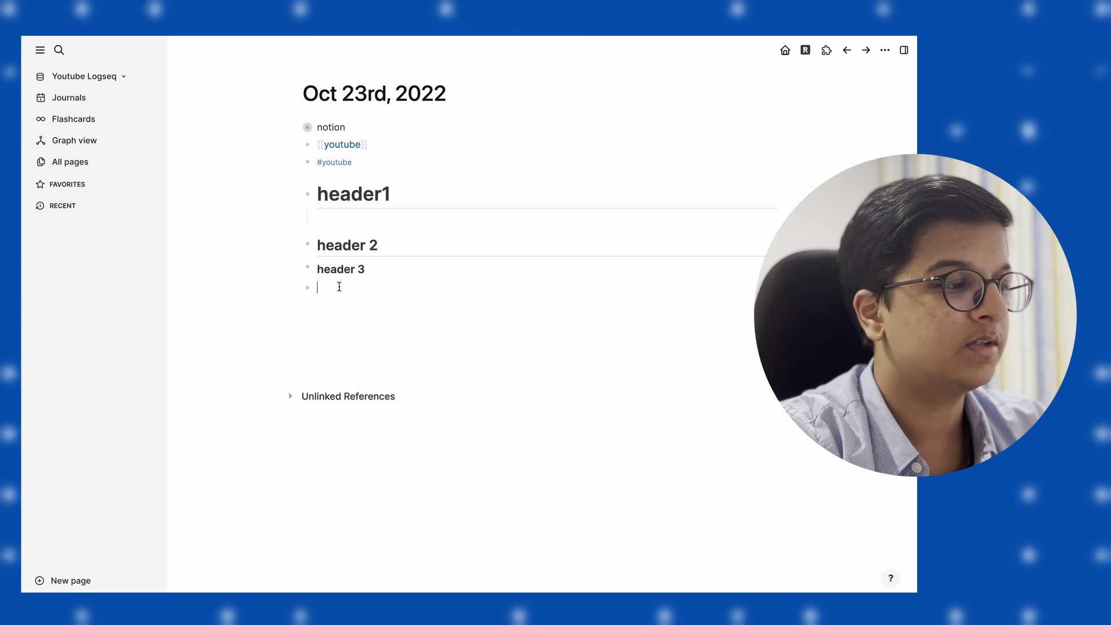
{"action": "type", "text": "/"}
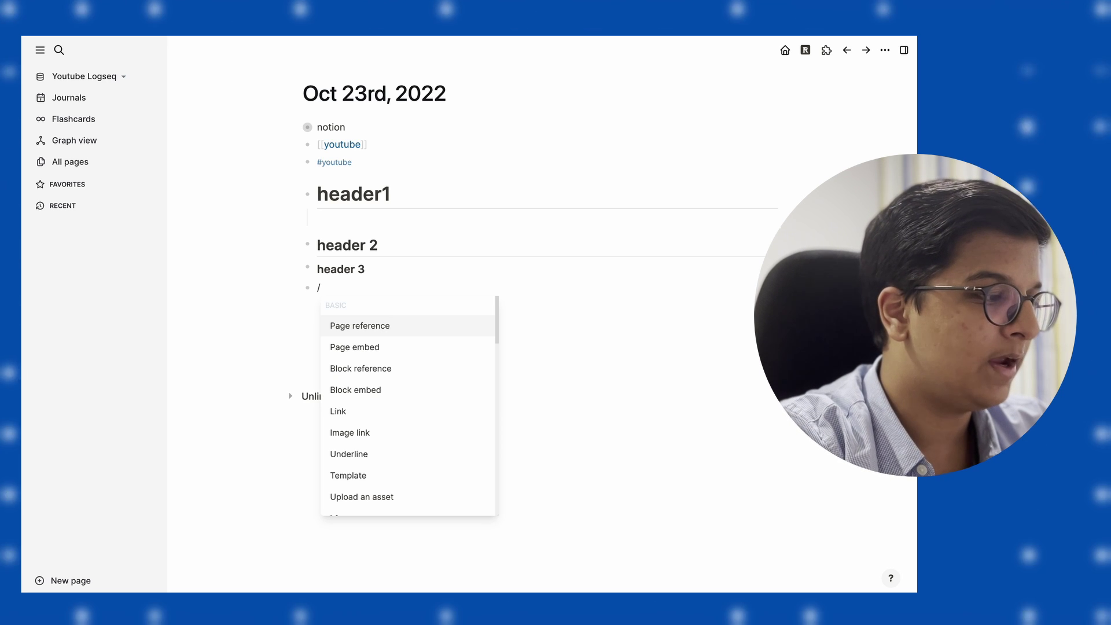
- Browse the slash menu's heading, task, scheduling, priority and advanced commands
{"action": "key", "text": "Down"}
{"action": "key", "text": "Down"}
{"action": "key", "text": "Down"}
{"action": "key", "text": "Down"}
{"action": "key", "text": "Down"}
{"action": "key", "text": "Down"}
{"action": "key", "text": "Down"}
{"action": "key", "text": "Down"}
{"action": "key", "text": "Down"}
{"action": "key", "text": "Down"}
{"action": "key", "text": "Down"}
{"action": "key", "text": "Down"}
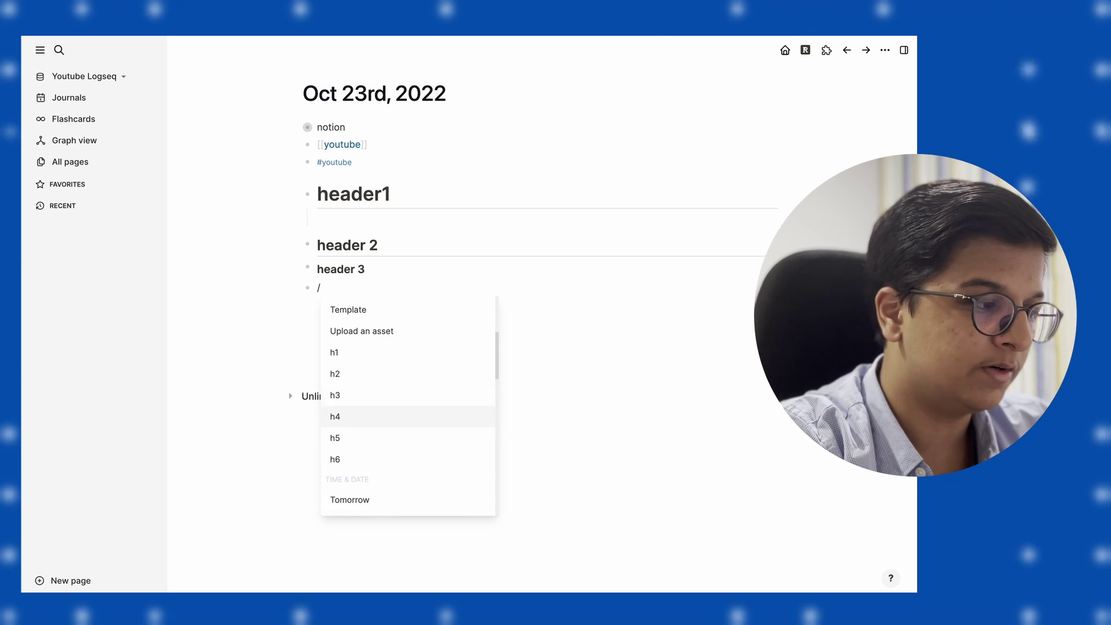
{"action": "key", "text": "Down"}
{"action": "key", "text": "Down"}
{"action": "key", "text": "Down"}
{"action": "key", "text": "Down"}
{"action": "key", "text": "Down"}
{"action": "key", "text": "Down"}
{"action": "key", "text": "Down"}
{"action": "key", "text": "Down"}
{"action": "key", "text": "Down"}
{"action": "key", "text": "Down"}
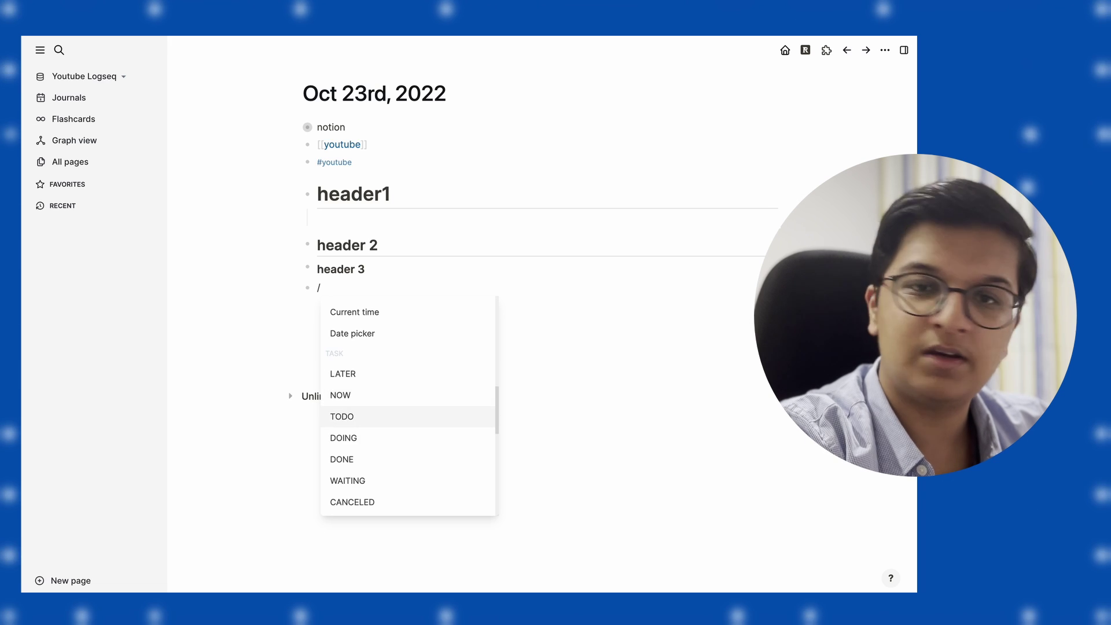
{"action": "key", "text": "Up"}
{"action": "key", "text": "Up"}
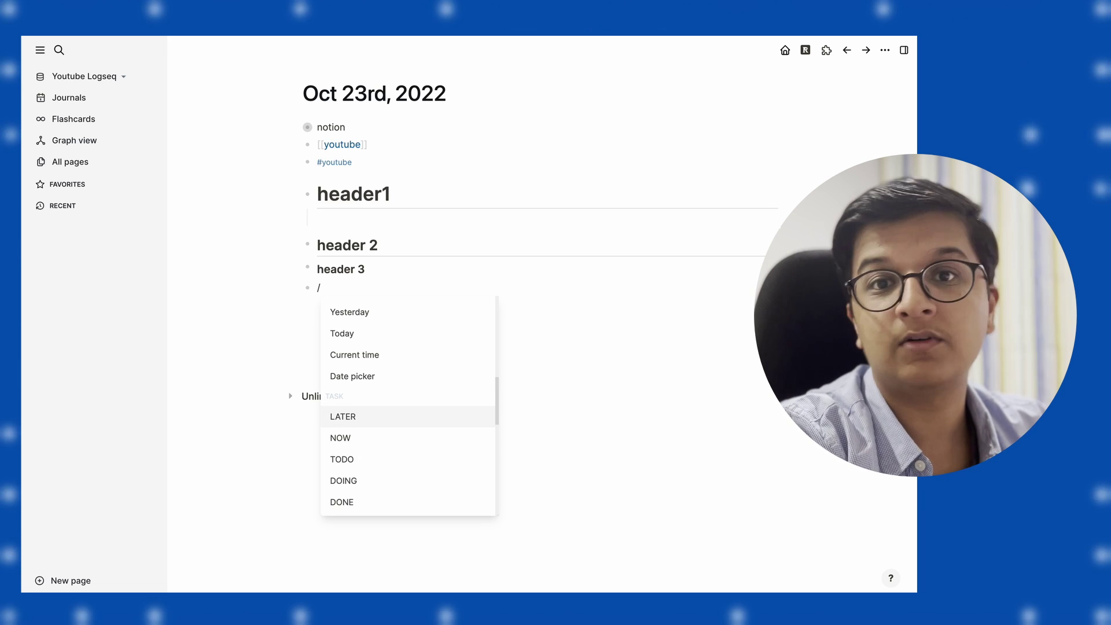
{"action": "key", "text": "Down"}
{"action": "key", "text": "Down"}
{"action": "key", "text": "Down"}
{"action": "key", "text": "Down"}
{"action": "key", "text": "Down"}
{"action": "key", "text": "Down"}
{"action": "key", "text": "Down"}
{"action": "key", "text": "Down"}
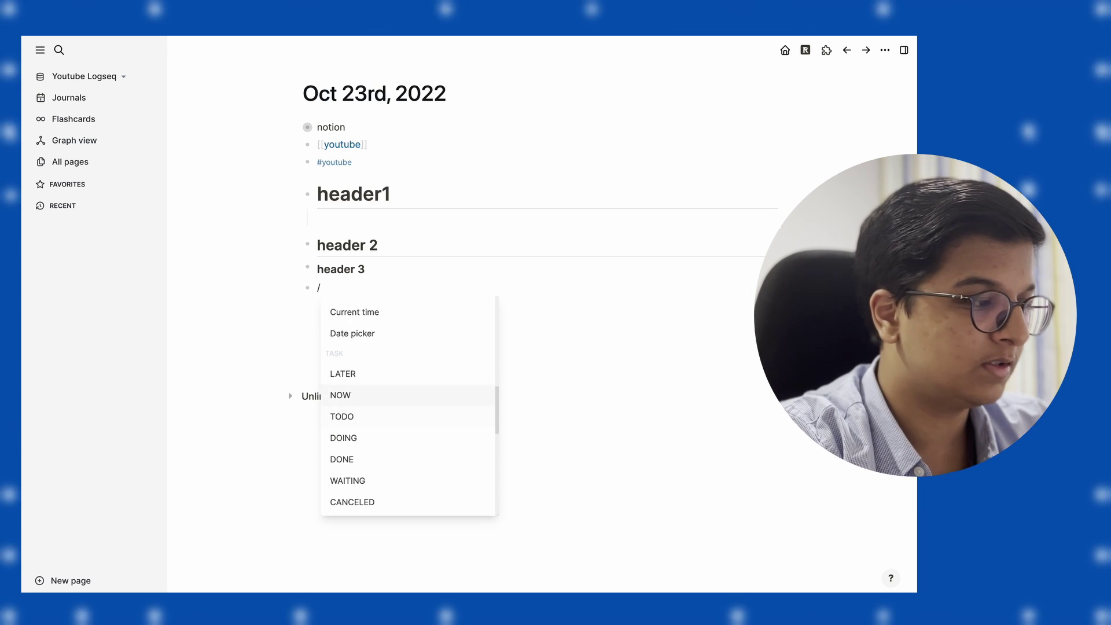
{"action": "key", "text": "Down"}
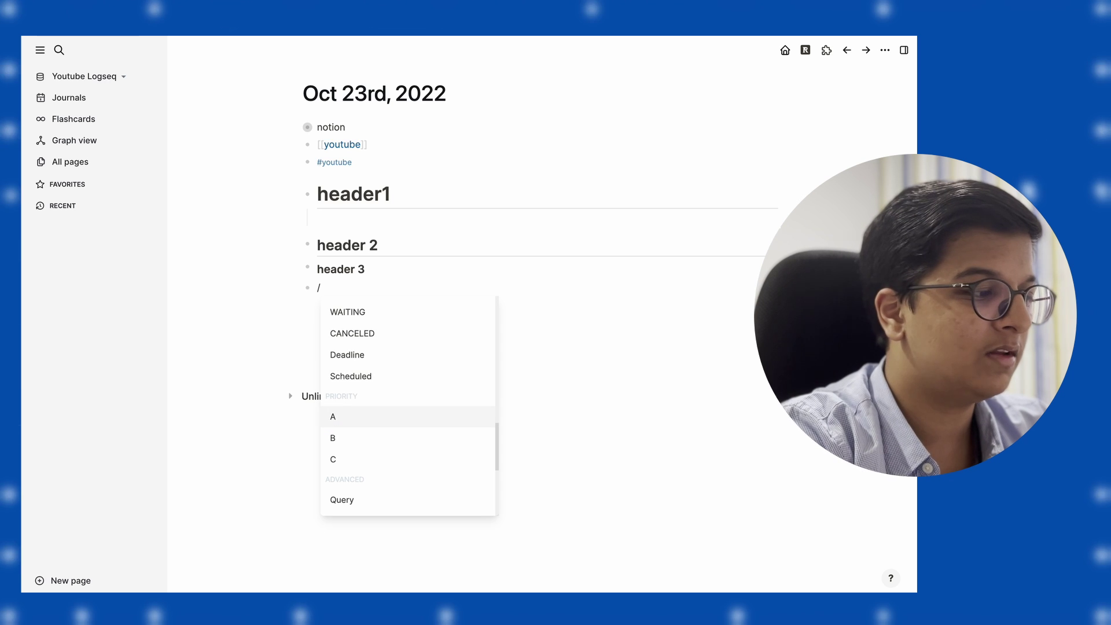
{"action": "key", "text": "Down"}
{"action": "key", "text": "Down"}
{"action": "key", "text": "Down"}
{"action": "key", "text": "Down"}
{"action": "key", "text": "Down"}
{"action": "key", "text": "Down"}
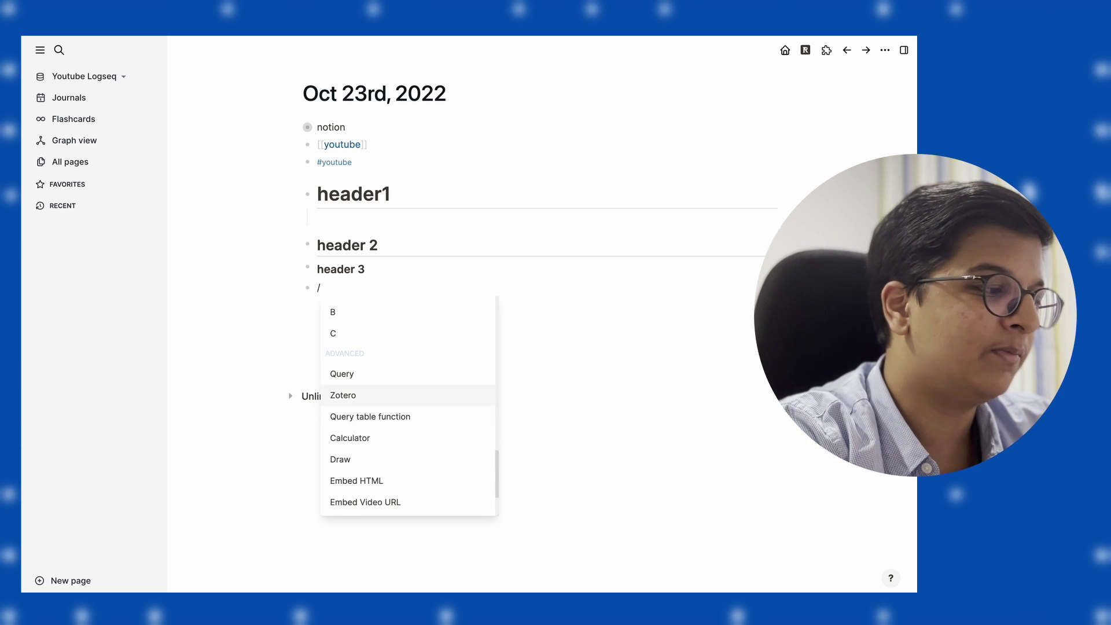
{"action": "key", "text": "Down"}
{"action": "key", "text": "Up"}
{"action": "key", "text": "Up"}
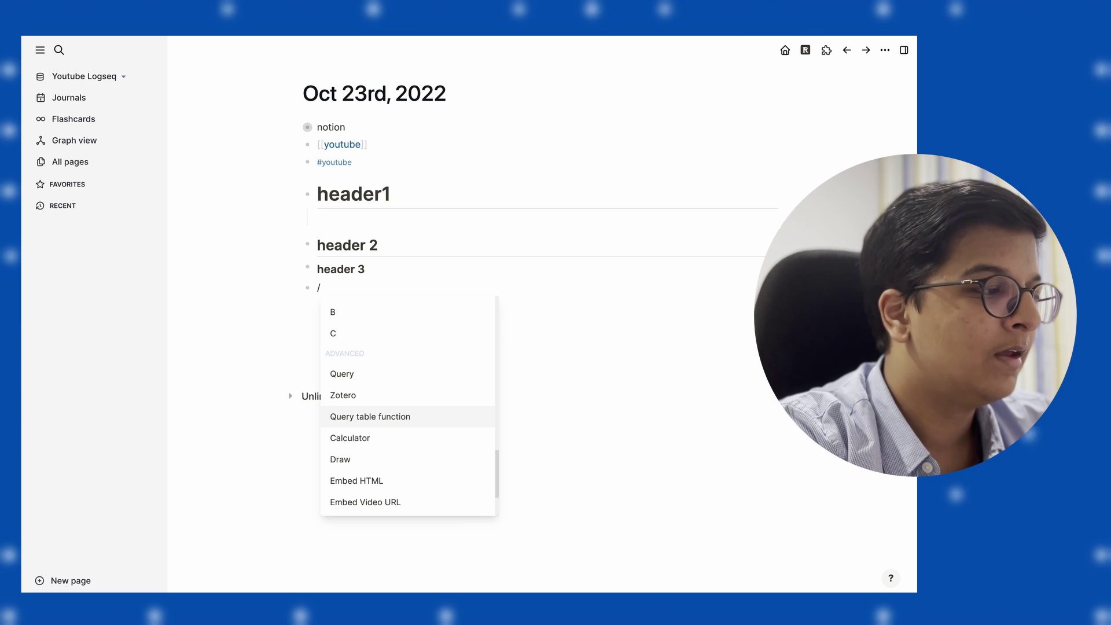
{"action": "key", "text": "Up"}
{"action": "key", "text": "Up"}
{"action": "key", "text": "Up"}
{"action": "key", "text": "Up"}
{"action": "key", "text": "Up"}
{"action": "key", "text": "Up"}
{"action": "key", "text": "Up"}
{"action": "key", "text": "Up"}
{"action": "key", "text": "Up"}
{"action": "key", "text": "Up"}
{"action": "key", "text": "Up"}
{"action": "key", "text": "Up"}
{"action": "key", "text": "Up"}
{"action": "key", "text": "Up"}
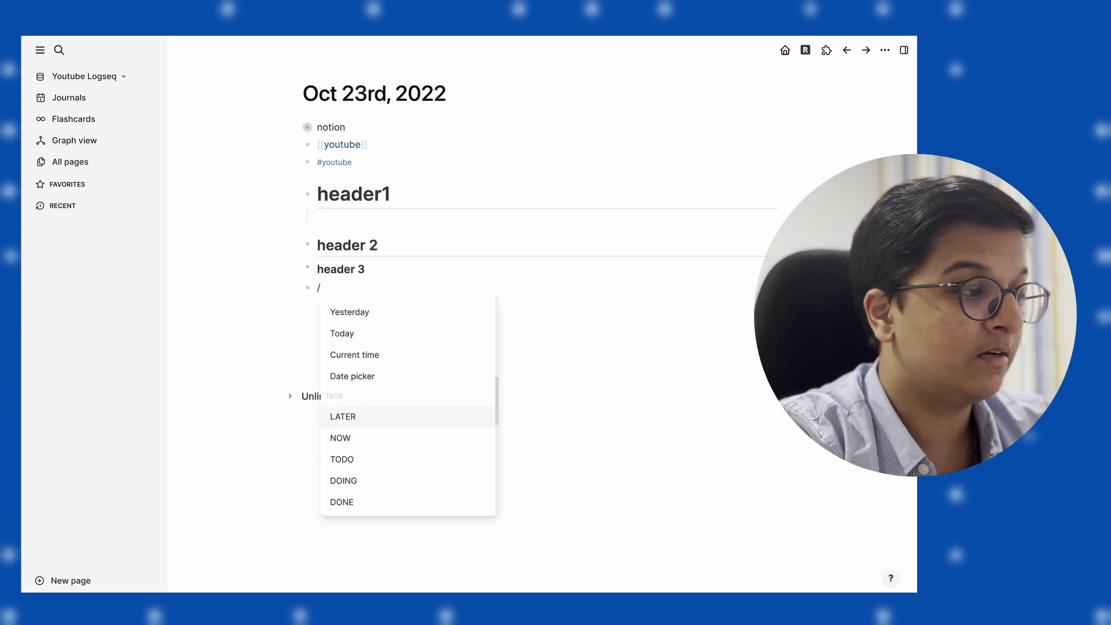
{"action": "key", "text": "Up"}
{"action": "key", "text": "Up"}
{"action": "key", "text": "Up"}
{"action": "key", "text": "Up"}
{"action": "key", "text": "Up"}
{"action": "key", "text": "Up"}
{"action": "key", "text": "Up"}
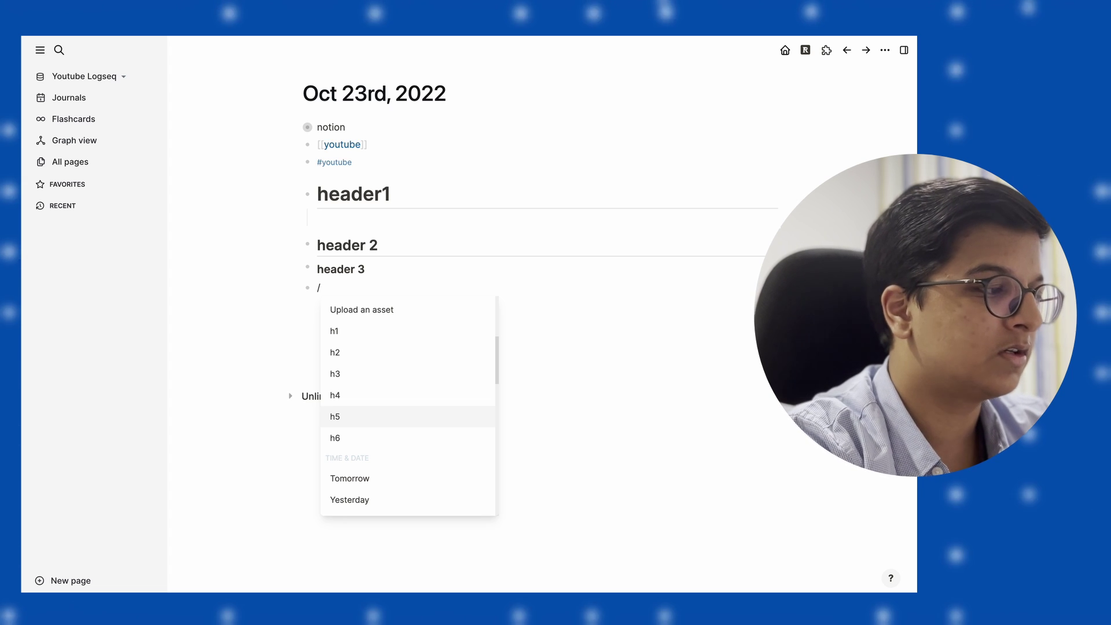
- Use /tomor to insert the [[Oct 24th, 2022]] tomorrow date link
{"action": "key", "text": "BackSpace"}
{"action": "type", "text": "/tomo"}
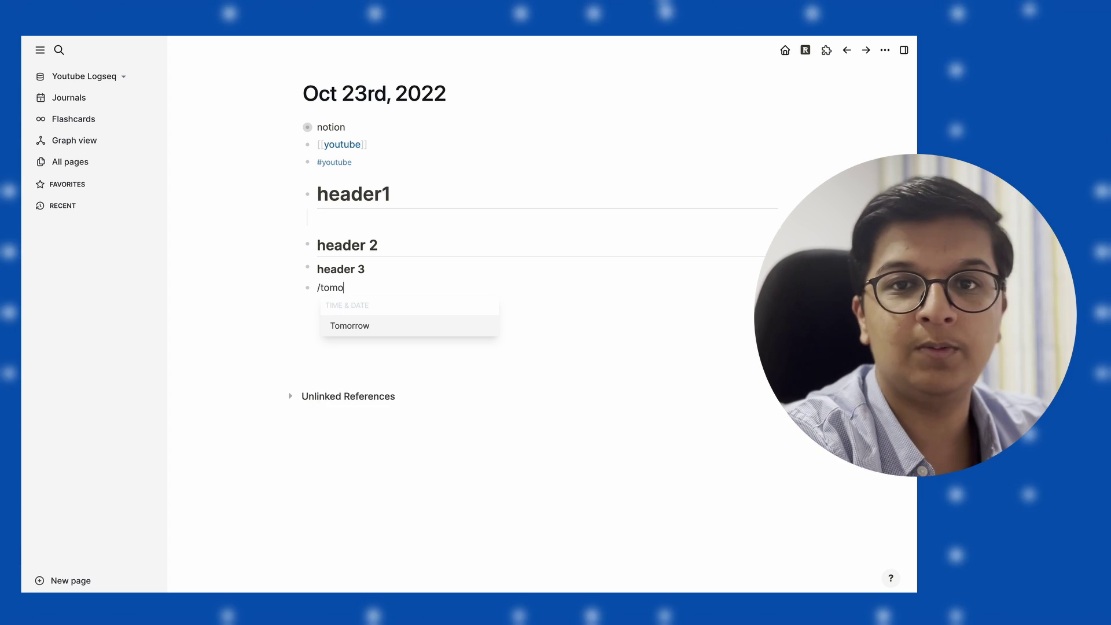
{"action": "type", "text": "r"}
{"action": "key", "text": "Return"}
{"action": "key", "text": "Return"}
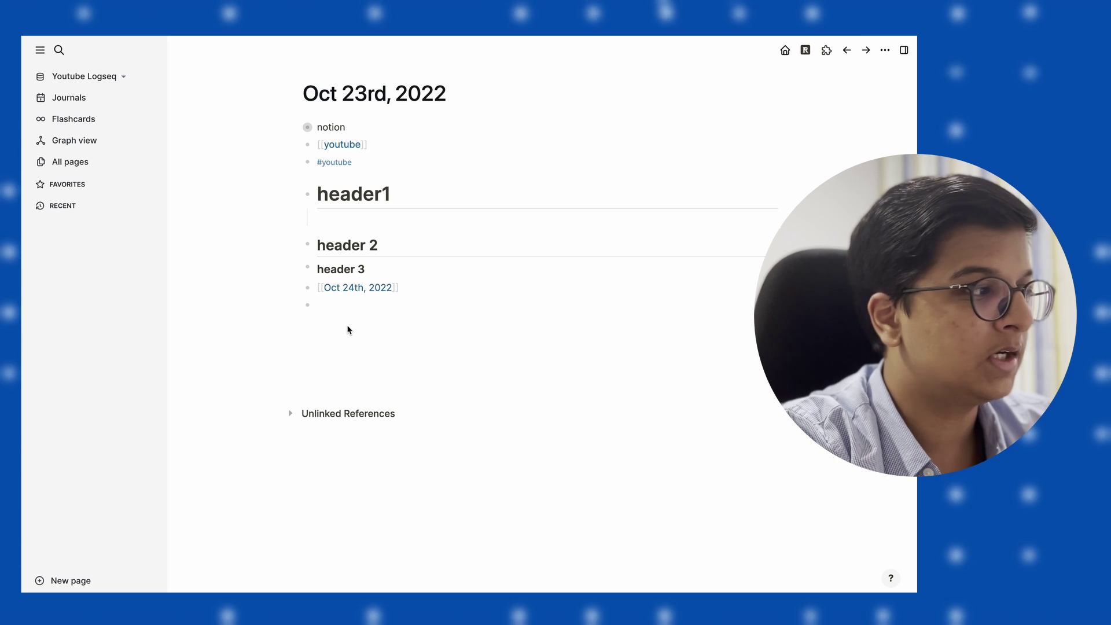
- Check Flashcards, then add a cloze block hiding 'hello' below the Oct 24th, 2022 link
{"action": "left_click", "coordinate": [86, 119]}
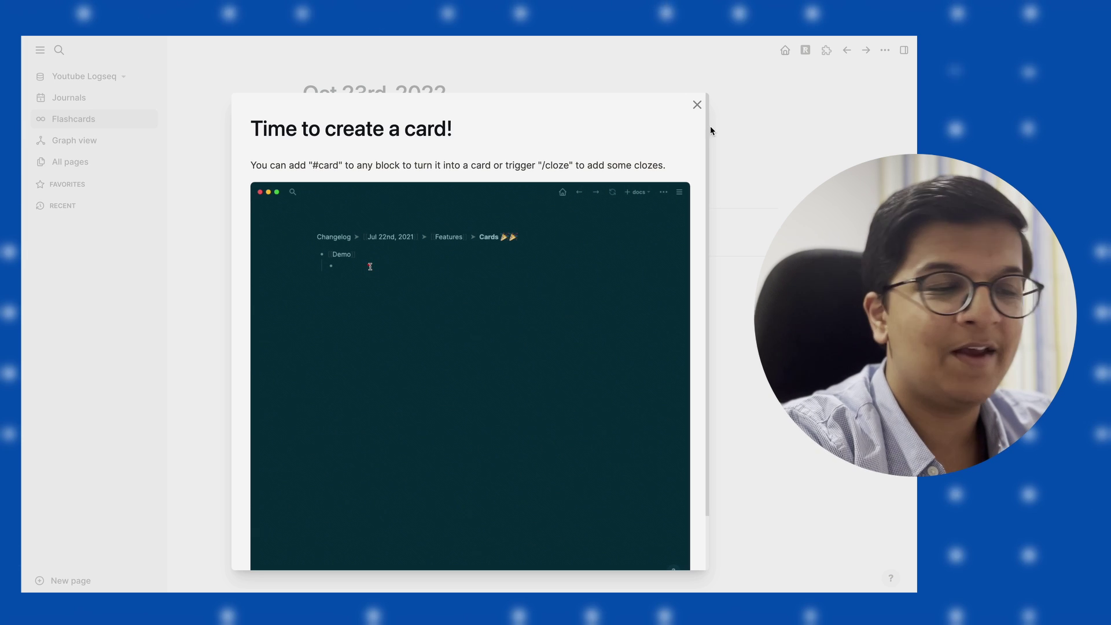
{"action": "left_click", "coordinate": [698, 105]}
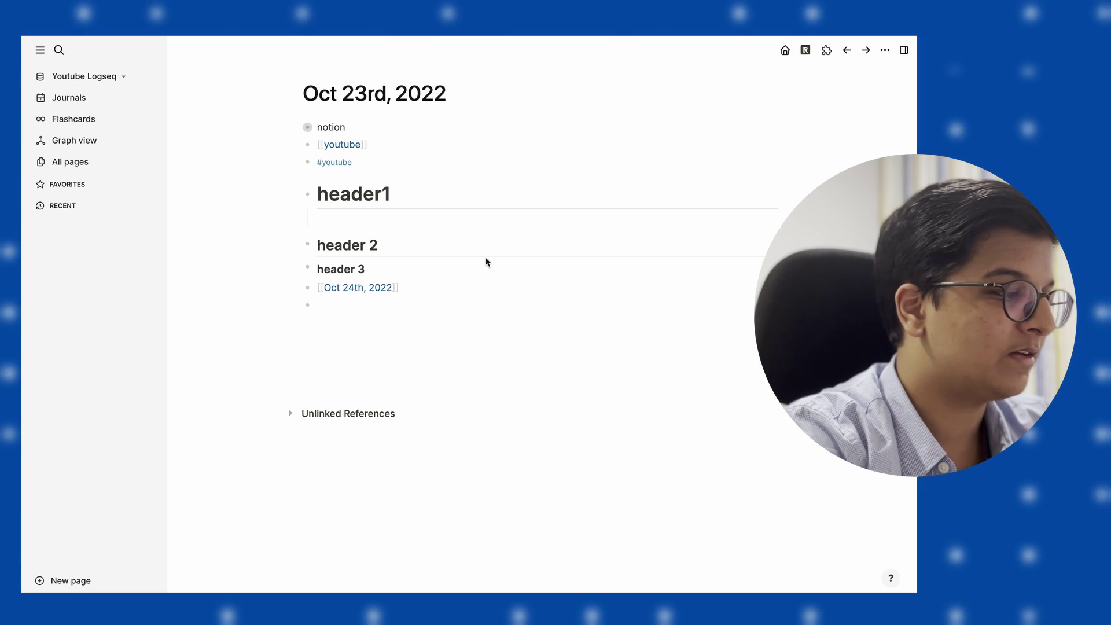
{"action": "left_click", "coordinate": [402, 306]}
{"action": "type", "text": "/clo"}
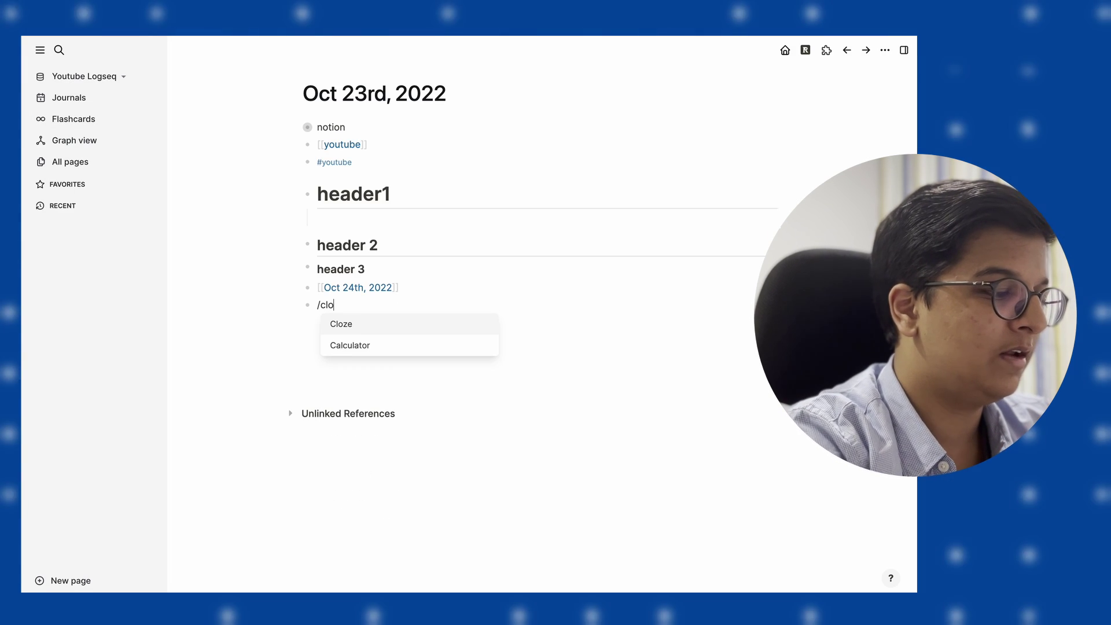
{"action": "key", "text": "Return"}
{"action": "type", "text": "hel"}
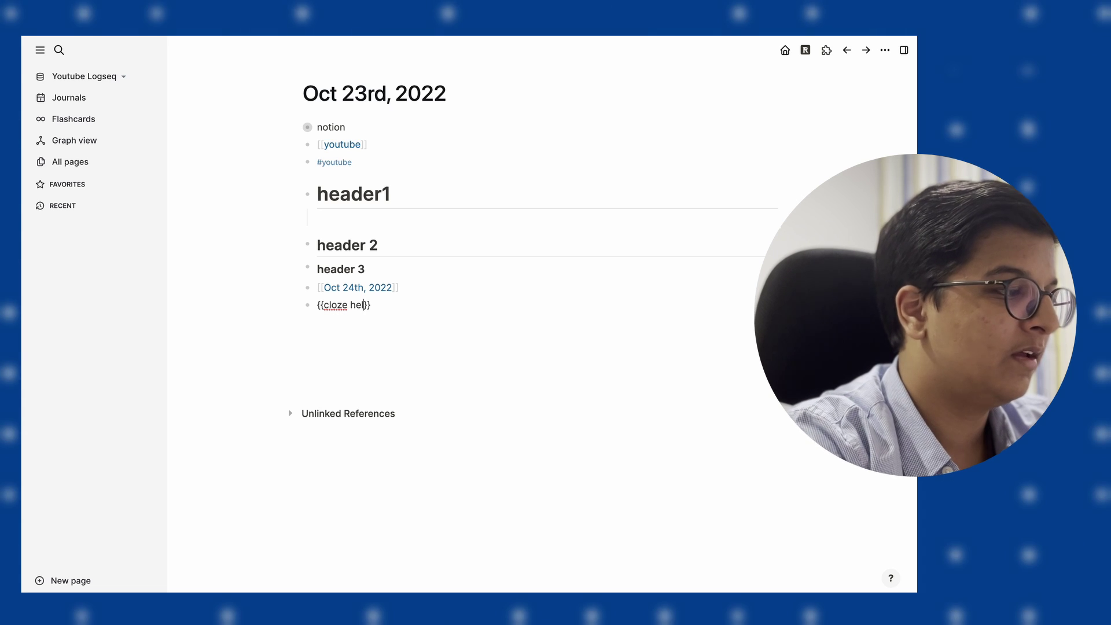
{"action": "type", "text": "lo"}
{"action": "key", "text": "Return"}
{"action": "key", "text": "BackSpace"}
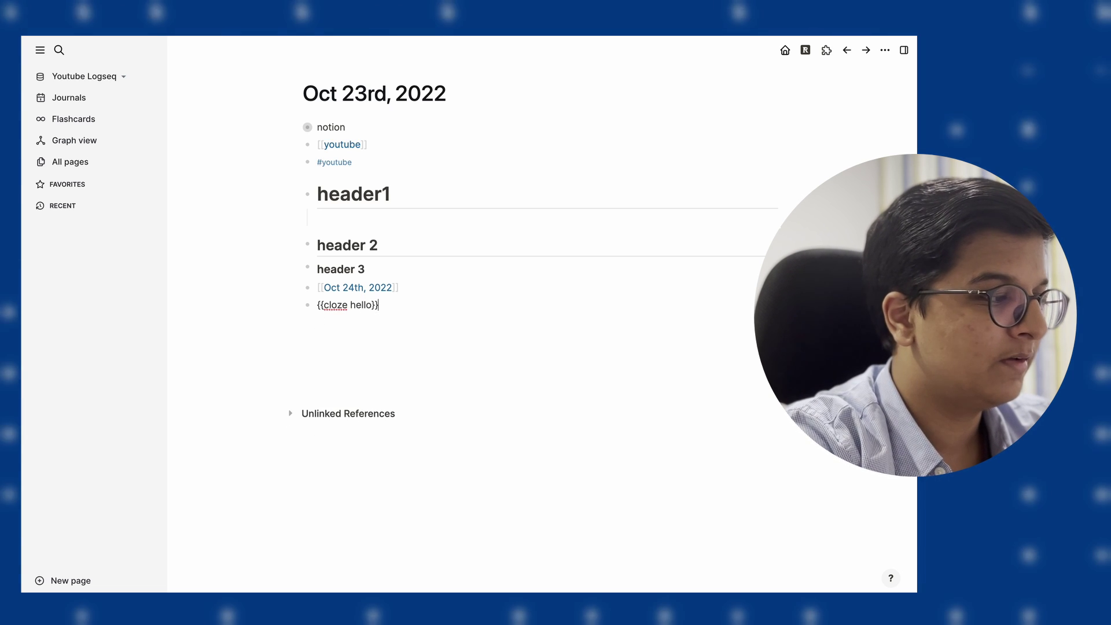
{"action": "key", "text": "Return"}
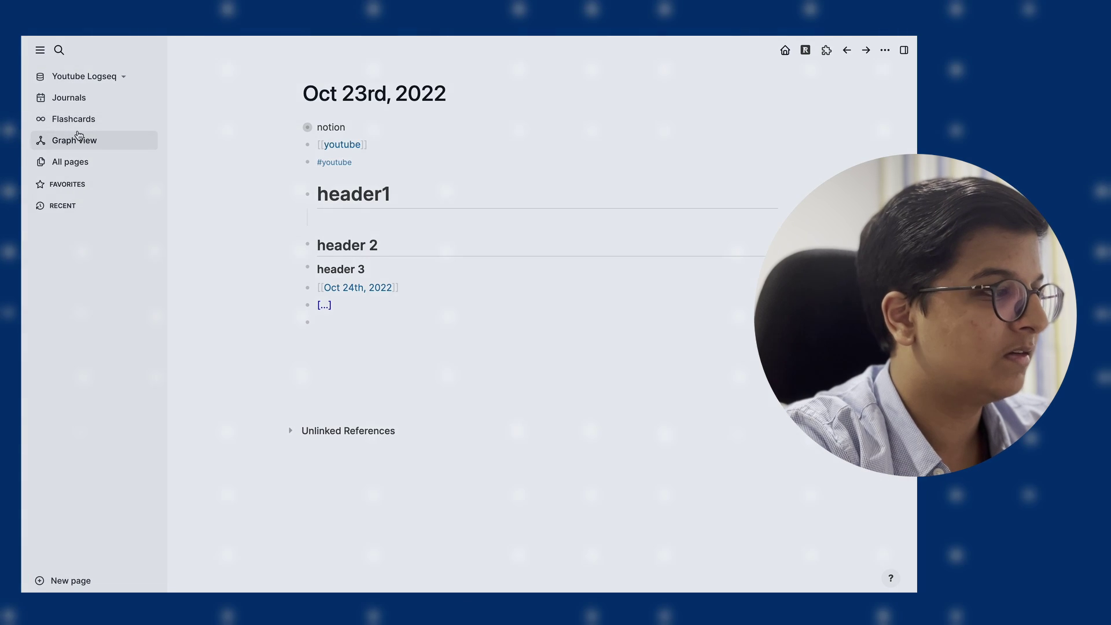
- Visit Graph view and Flashcards, then list All pages: new, youtube, Contents, Favorites, card
{"action": "left_click", "coordinate": [79, 138]}
{"action": "left_click", "coordinate": [77, 123]}
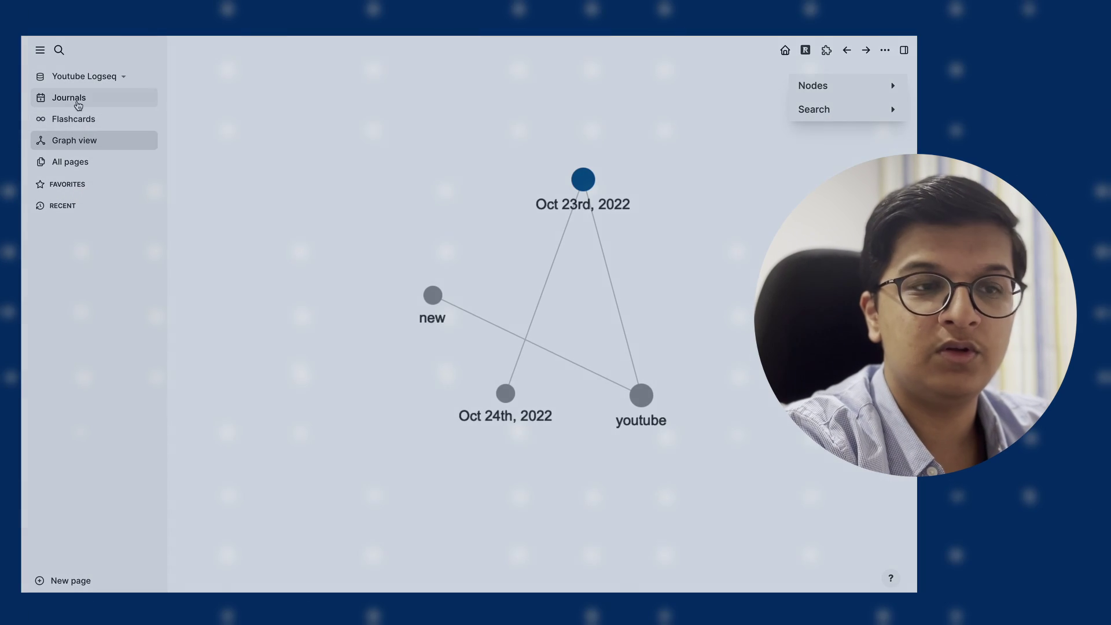
{"action": "left_click", "coordinate": [70, 120]}
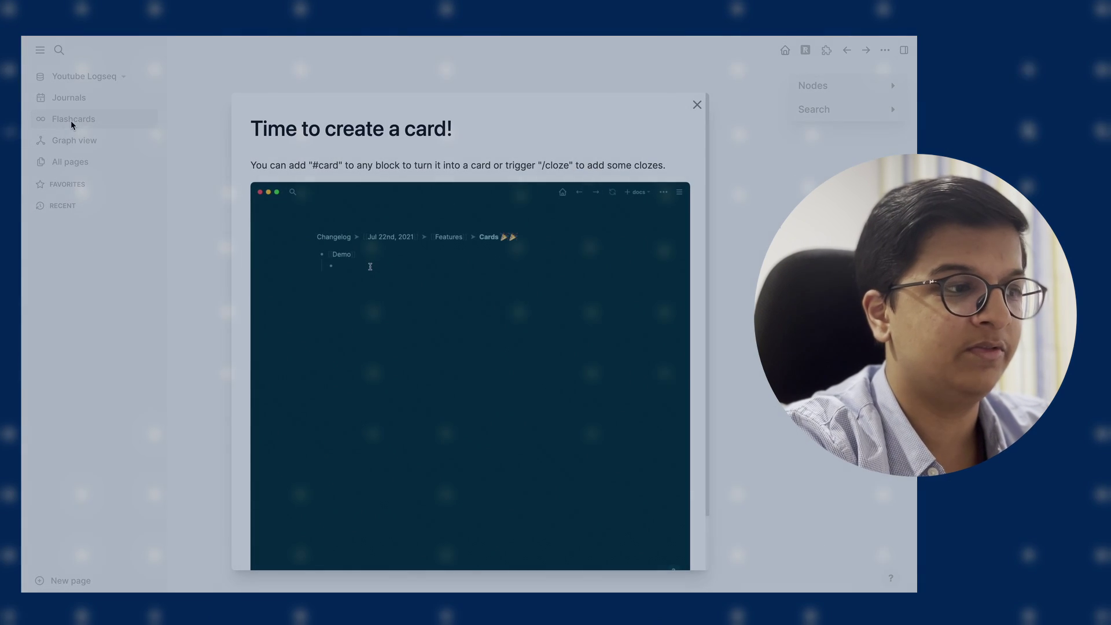
{"action": "left_click", "coordinate": [697, 104]}
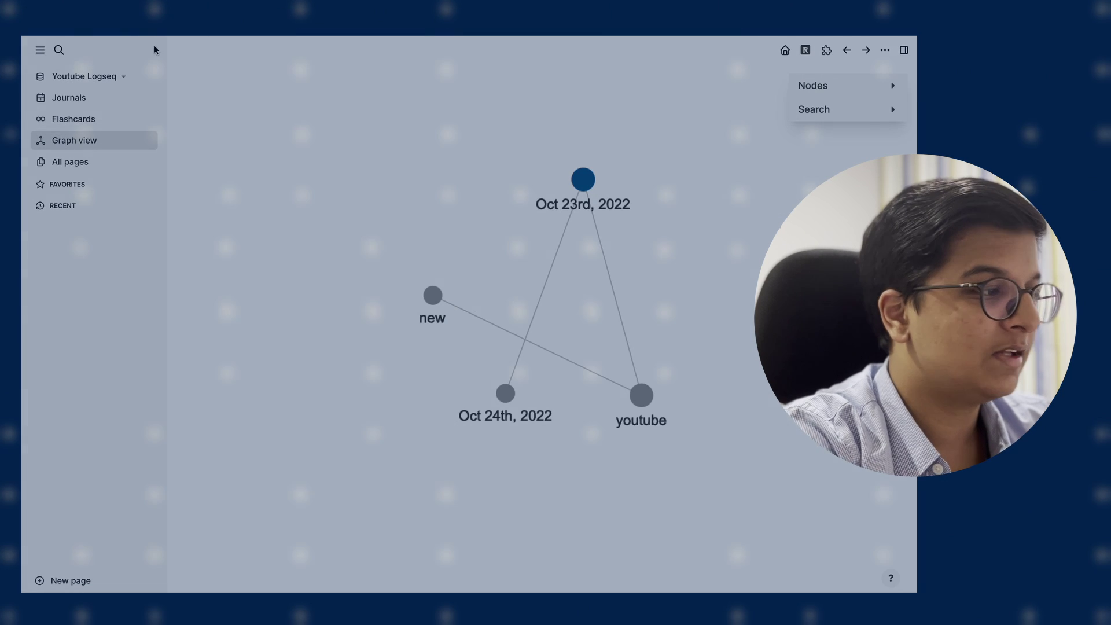
{"action": "left_click", "coordinate": [149, 156]}
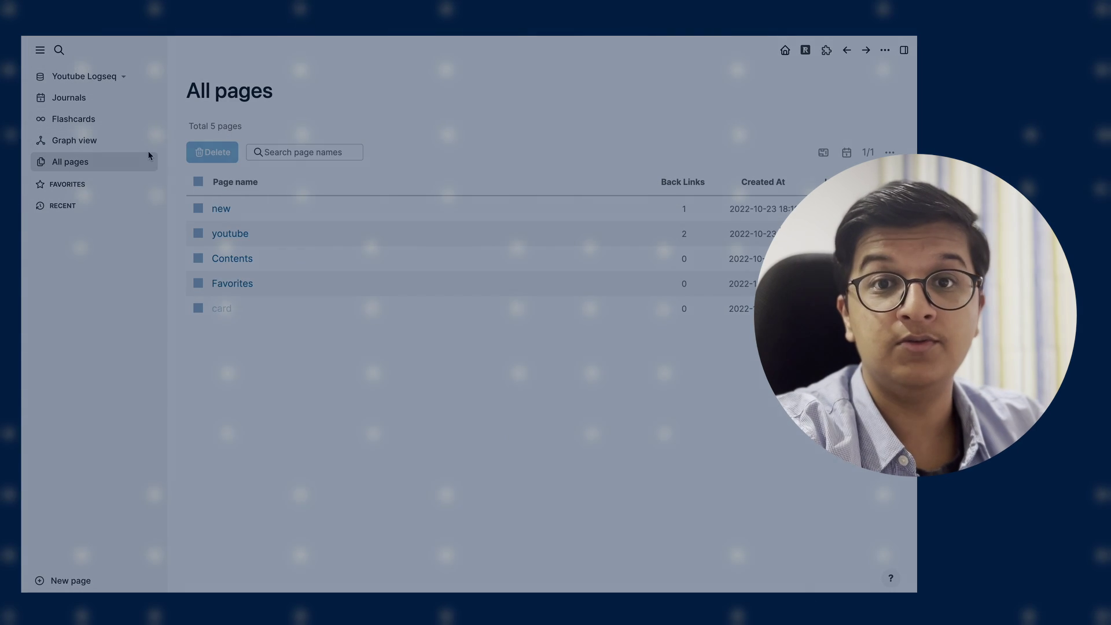